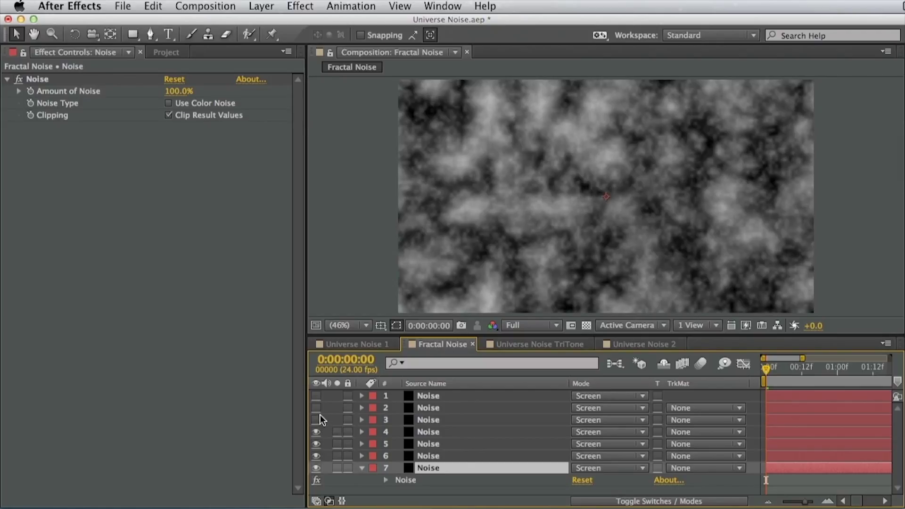
# - Turn on the visibility of Noise layers 3, 2 and 1 in the Fractal Noise composition
pyautogui.click(321, 417)
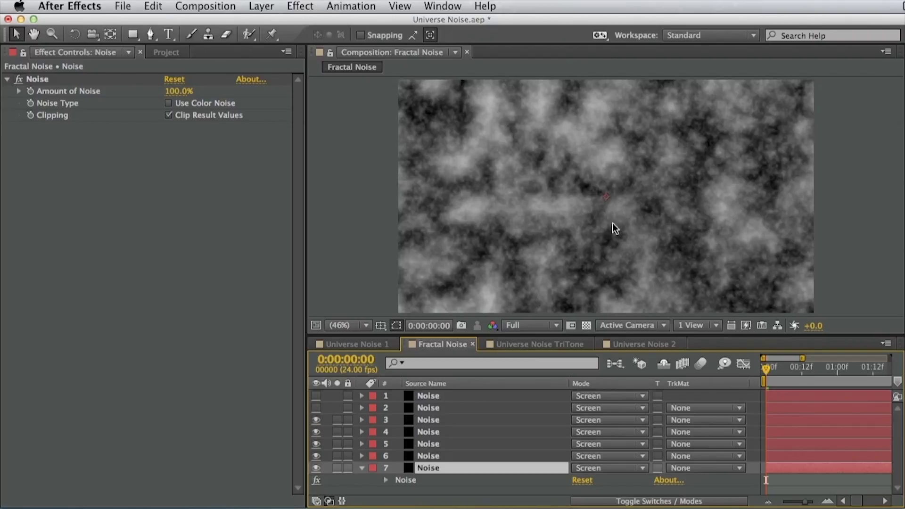
pyautogui.click(316, 407)
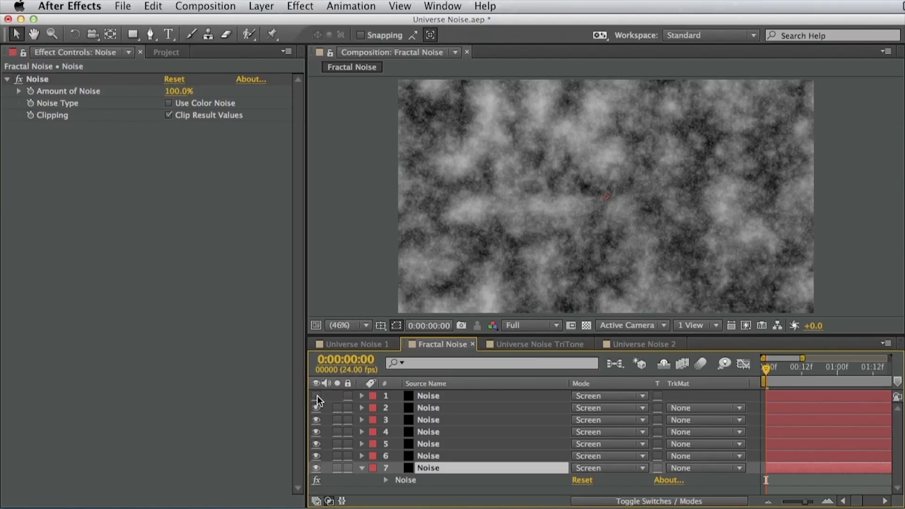
pyautogui.click(316, 396)
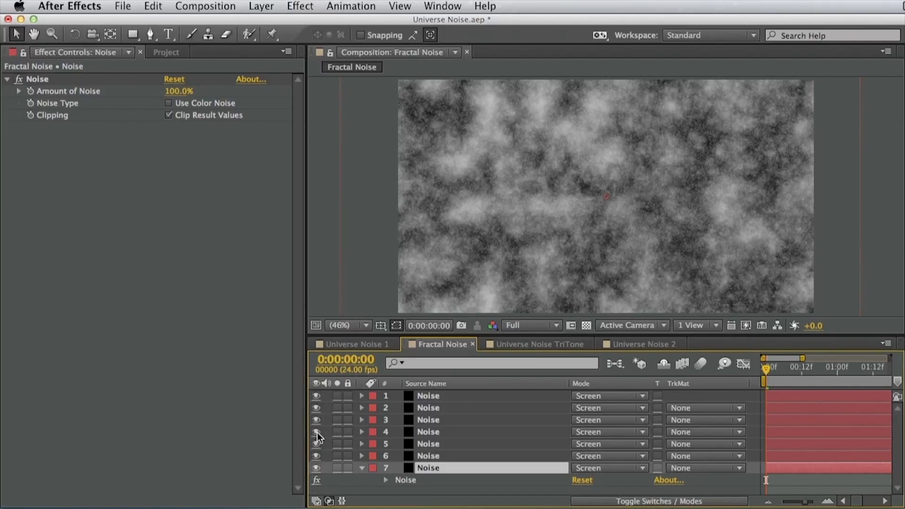
# - Hide Noise layers 1 to 6 and show them again progressively from layer 6 up to layer 1
pyautogui.moveTo(316, 455); pyautogui.dragTo(316, 395)
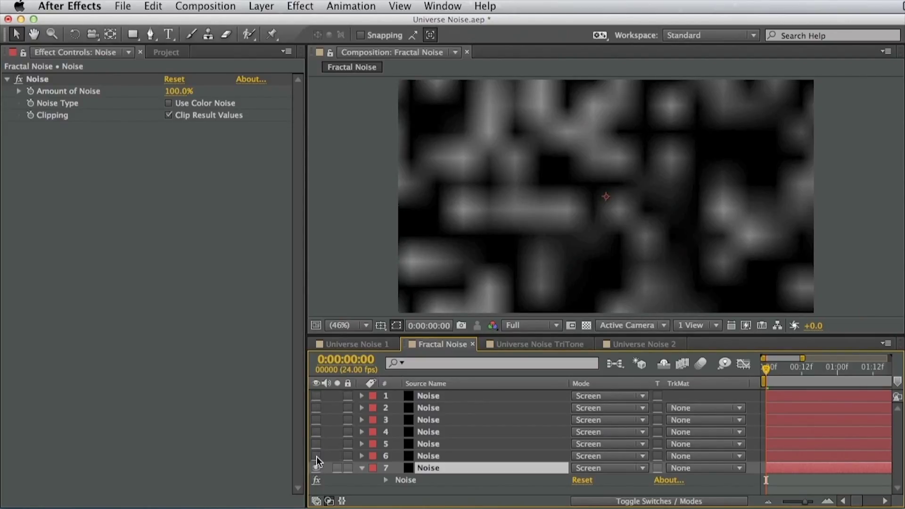
pyautogui.moveTo(316, 456); pyautogui.dragTo(313, 419)
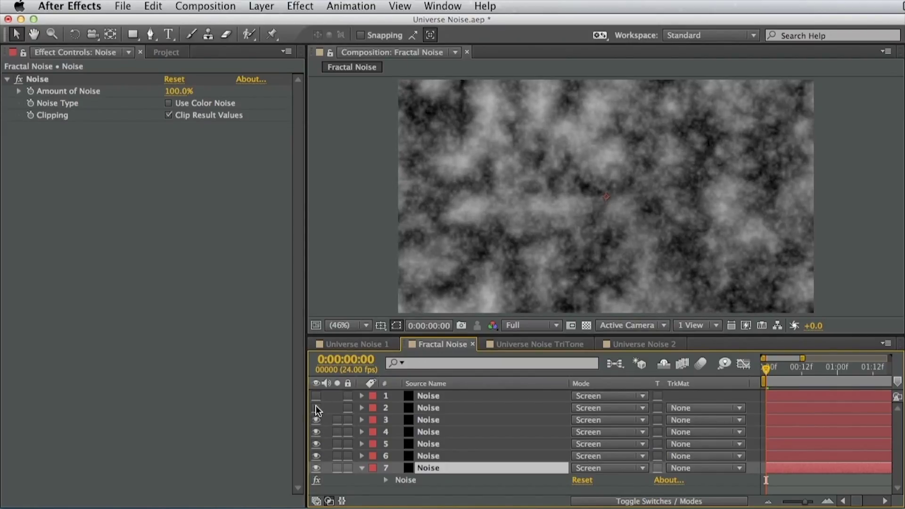
pyautogui.click(316, 408)
pyautogui.click(312, 396)
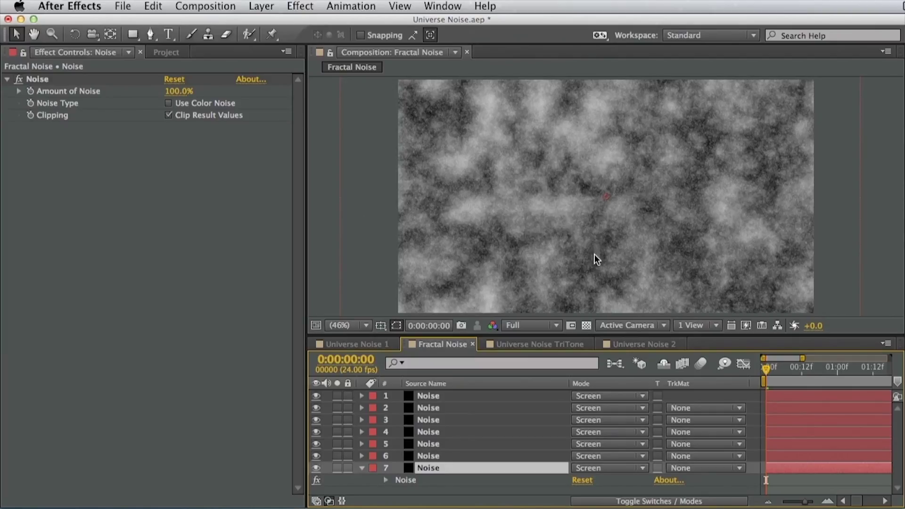
# - In the Universe Noise 1 composition, set the Turbulence Noise effect's Complexity to 1
pyautogui.click(351, 344)
pyautogui.click(426, 420)
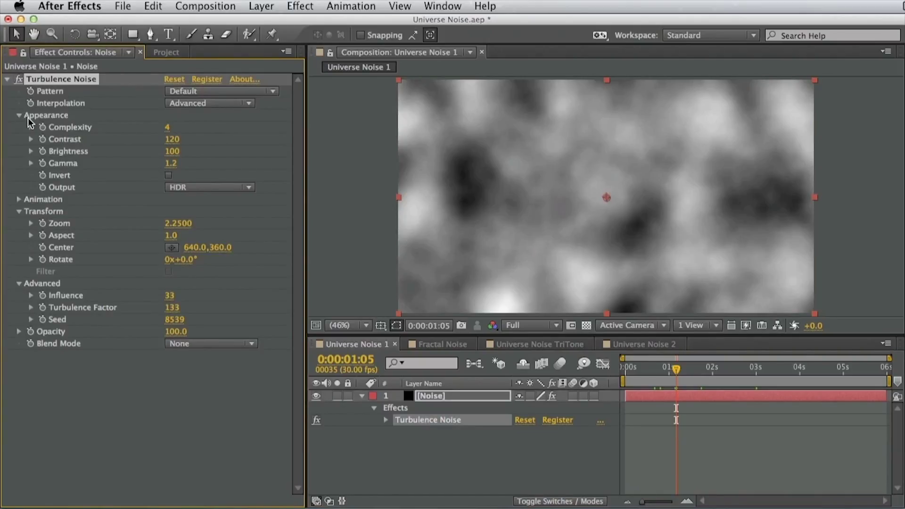
pyautogui.click(172, 127)
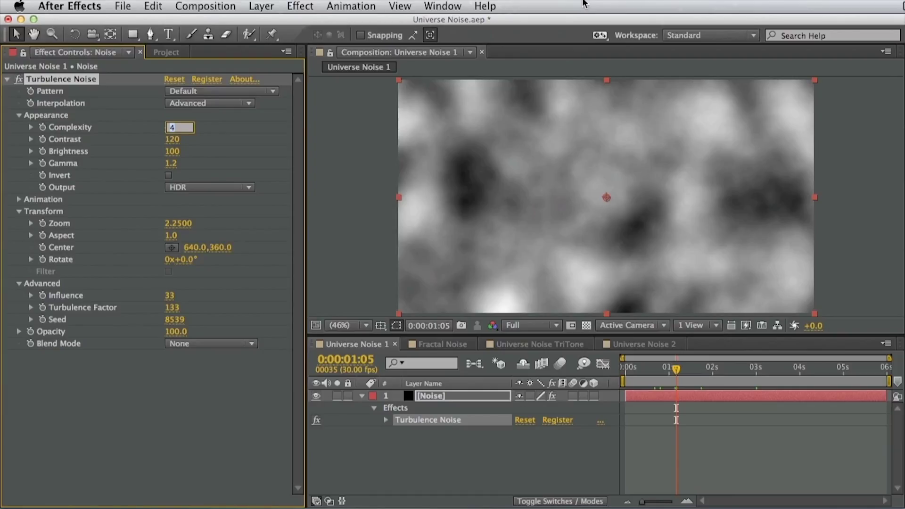
pyautogui.write('1')
pyautogui.press('Return')
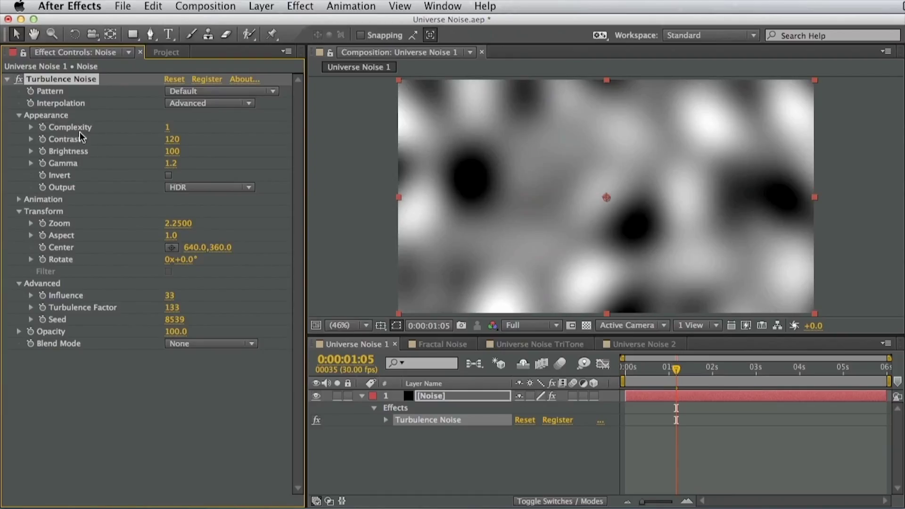
# - Compare with the Fractal Noise composition, and set the Turbulence Noise pattern in Universe Noise 1 to Billowed
pyautogui.click(445, 344)
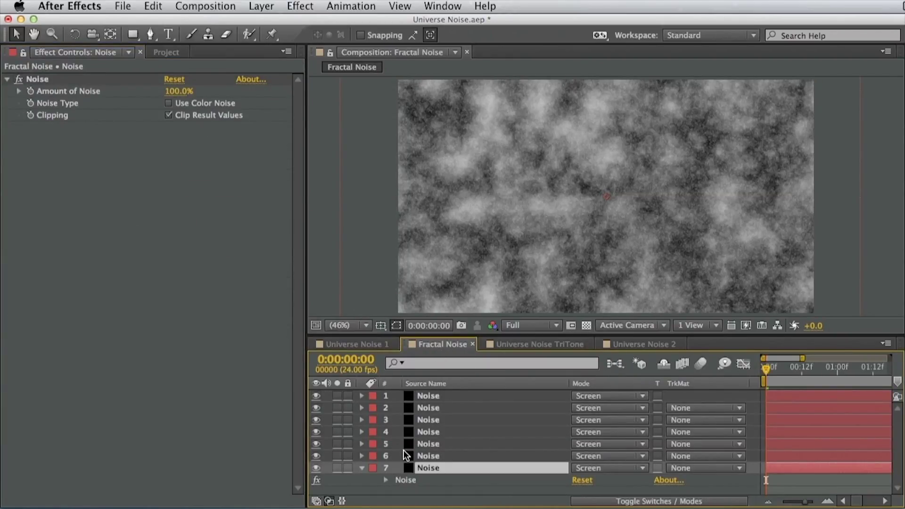
pyautogui.click(360, 345)
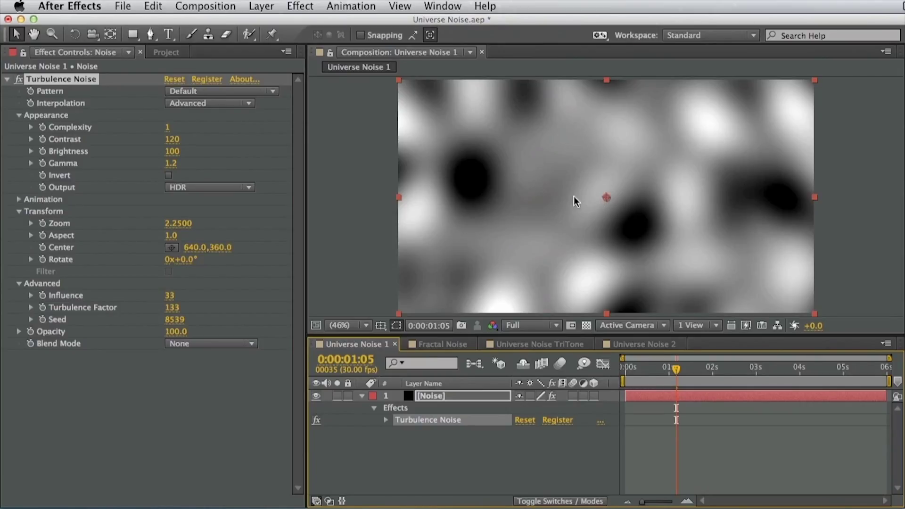
pyautogui.click(197, 92)
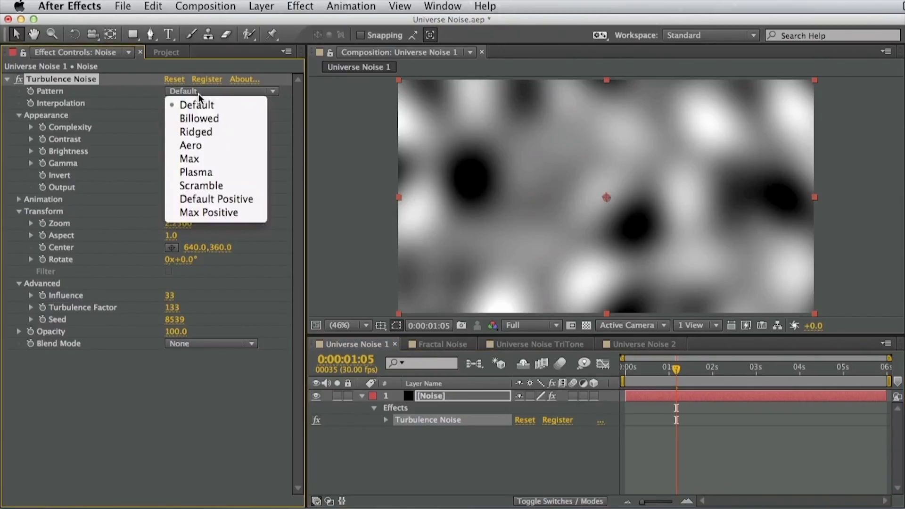
pyautogui.click(197, 119)
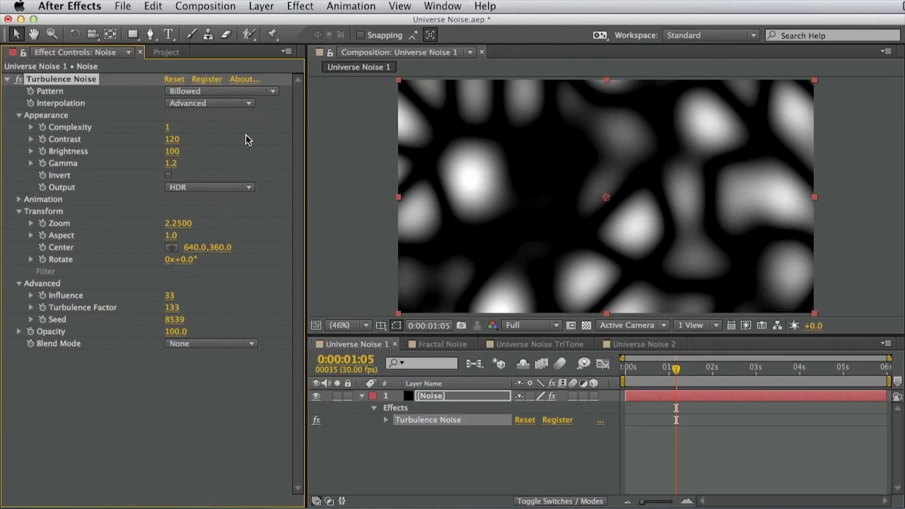
# - Solo Noise layer 7 in the Fractal Noise composition to inspect its pattern, and remove the solo again
pyautogui.click(442, 343)
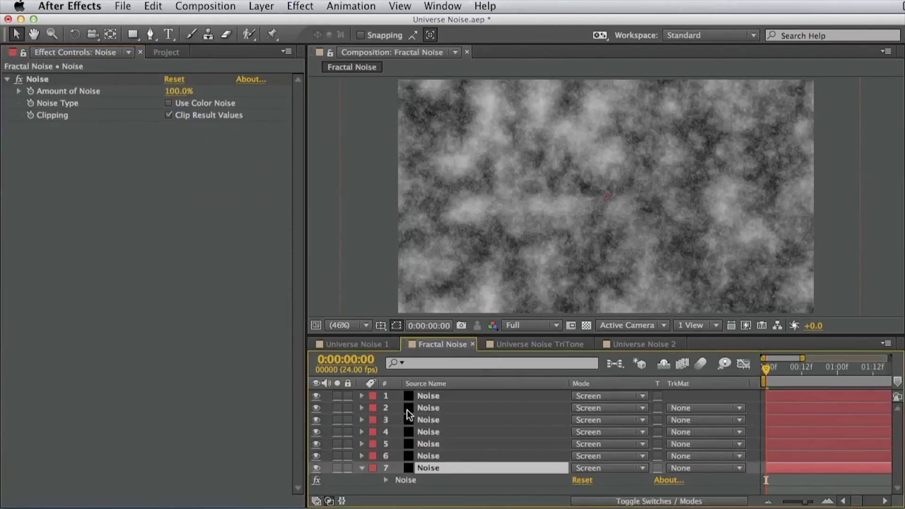
pyautogui.click(337, 468)
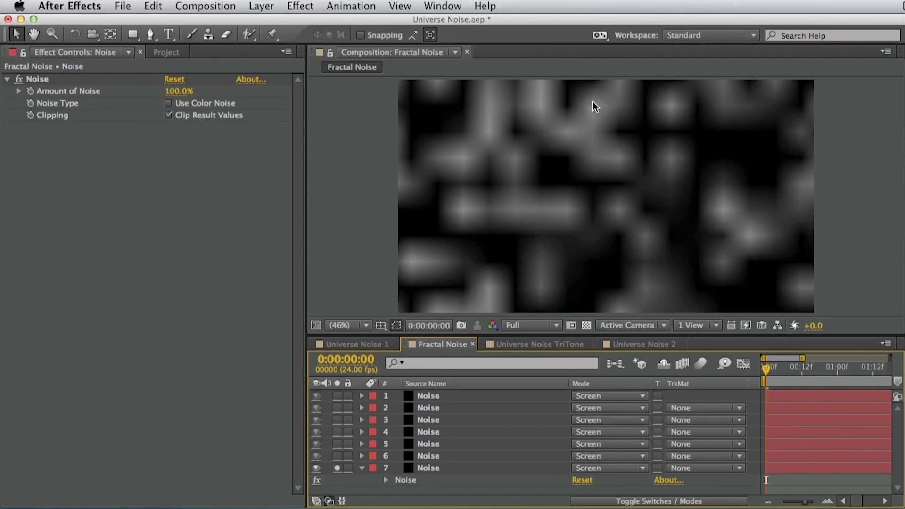
pyautogui.click(337, 468)
# - Return to the Universe Noise 1 composition and set the Turbulence Noise pattern to Plasma
pyautogui.click(357, 344)
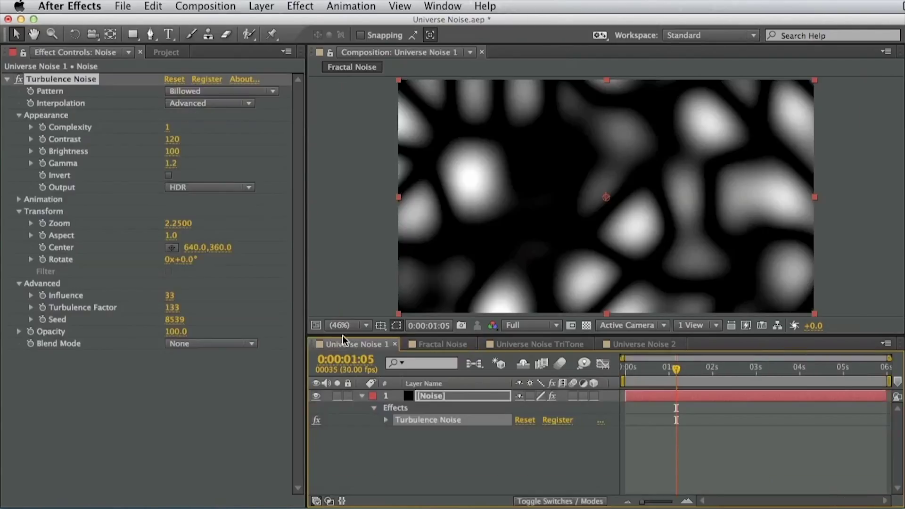
pyautogui.click(188, 90)
pyautogui.click(208, 173)
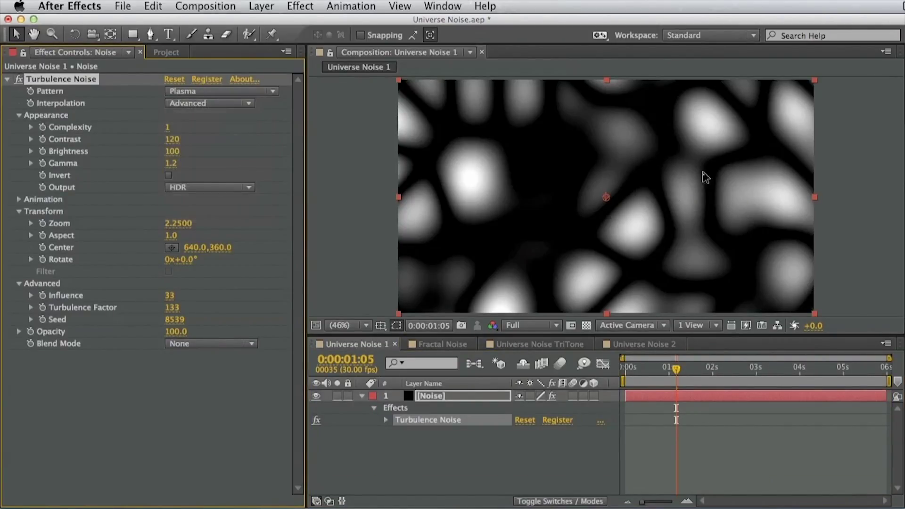
pyautogui.click(199, 92)
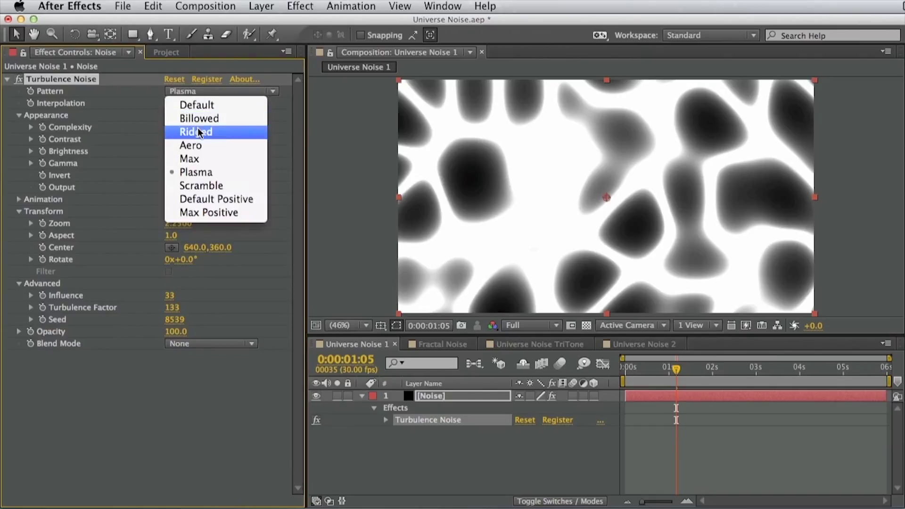
pyautogui.click(75, 174)
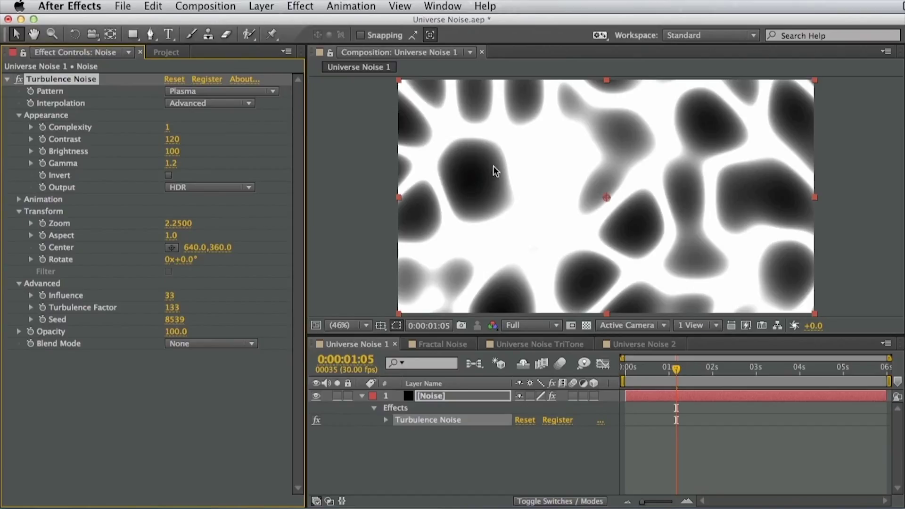
# - Set the Turbulence Noise interpolation to Linear and its pattern to Default
pyautogui.click(221, 103)
pyautogui.click(236, 191)
pyautogui.click(241, 103)
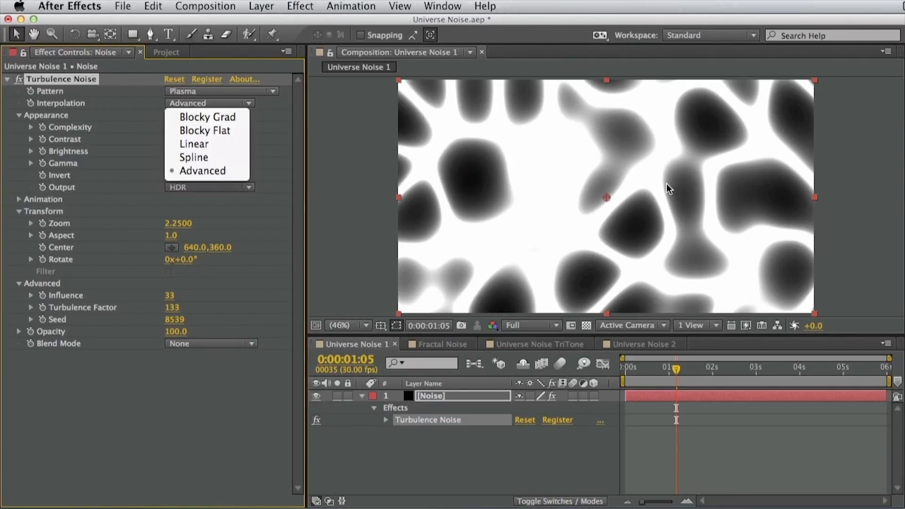
pyautogui.click(235, 144)
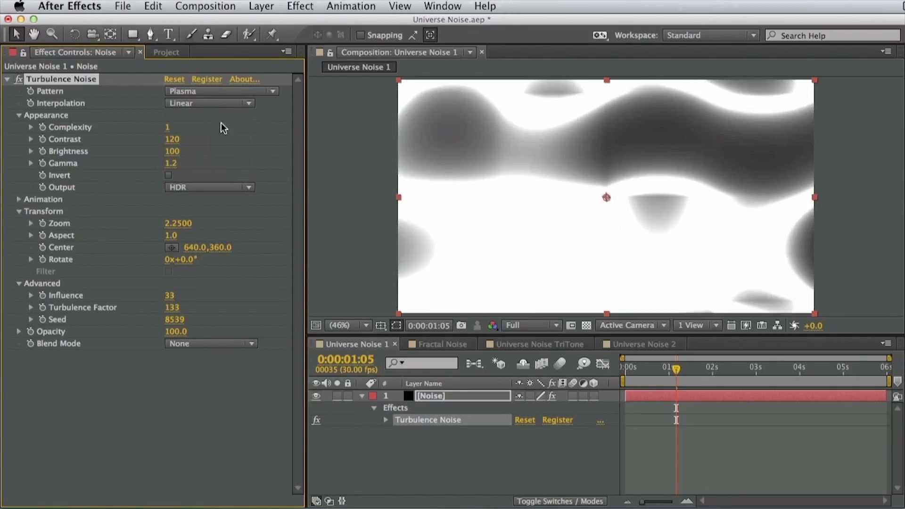
pyautogui.click(190, 102)
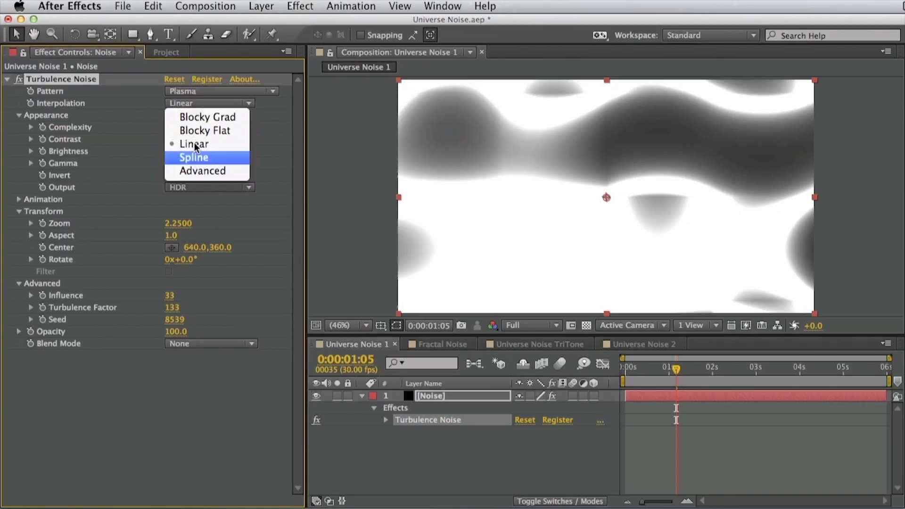
pyautogui.click(195, 151)
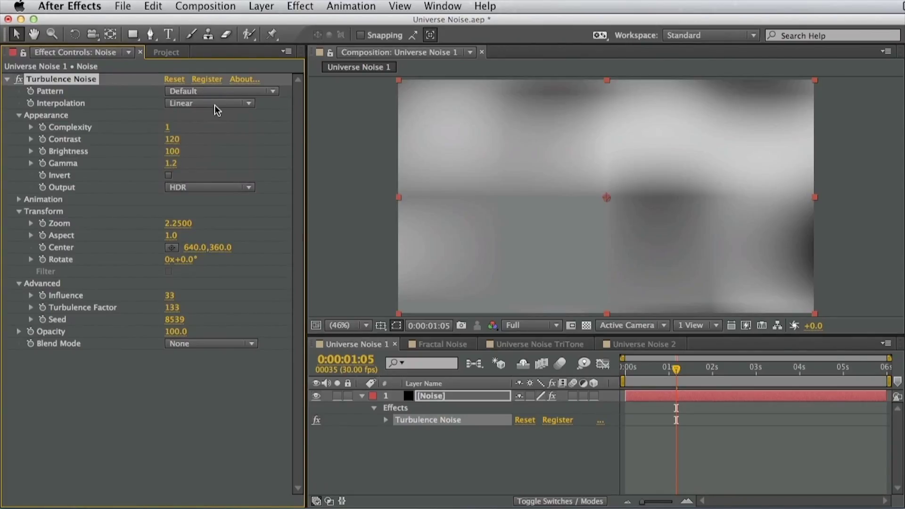
# - Try the Spline, Blocky Flat and Blocky Grad interpolations on Turbulence Noise, and change the pattern to Aero
pyautogui.click(200, 102)
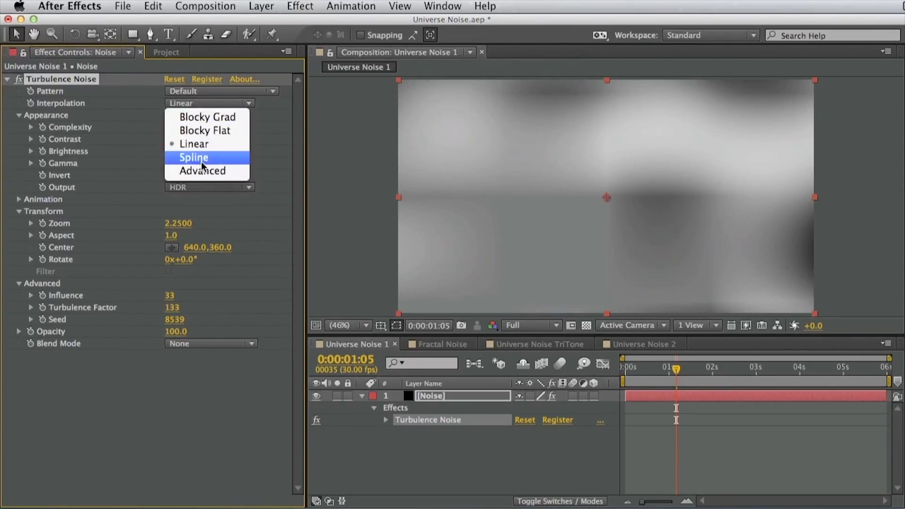
pyautogui.click(203, 152)
pyautogui.click(219, 104)
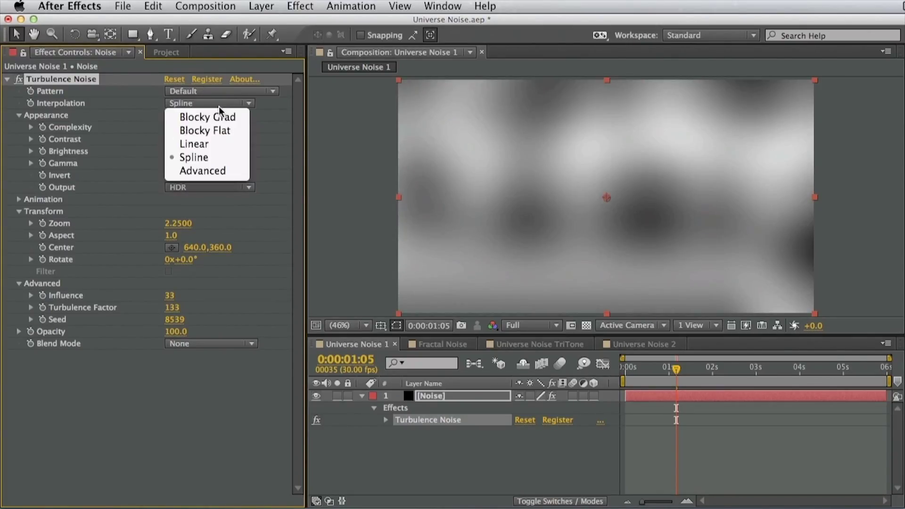
pyautogui.click(220, 131)
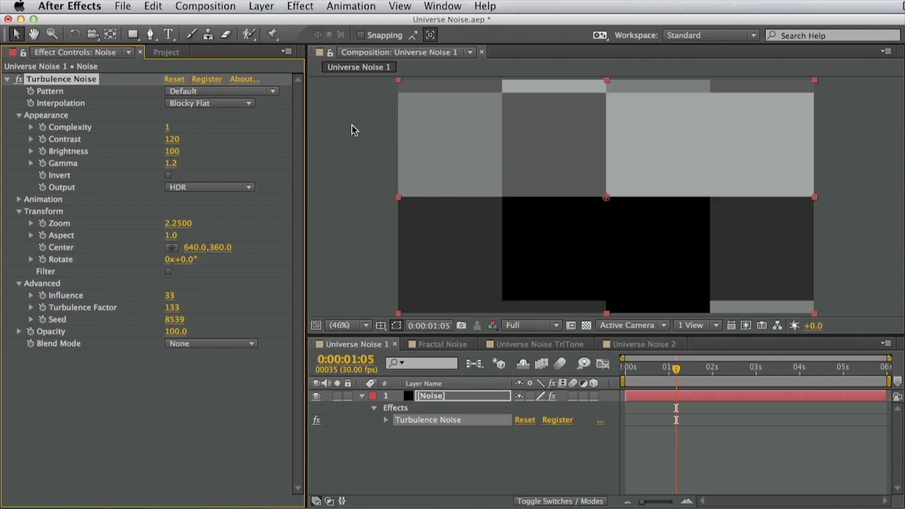
pyautogui.click(225, 104)
pyautogui.click(217, 117)
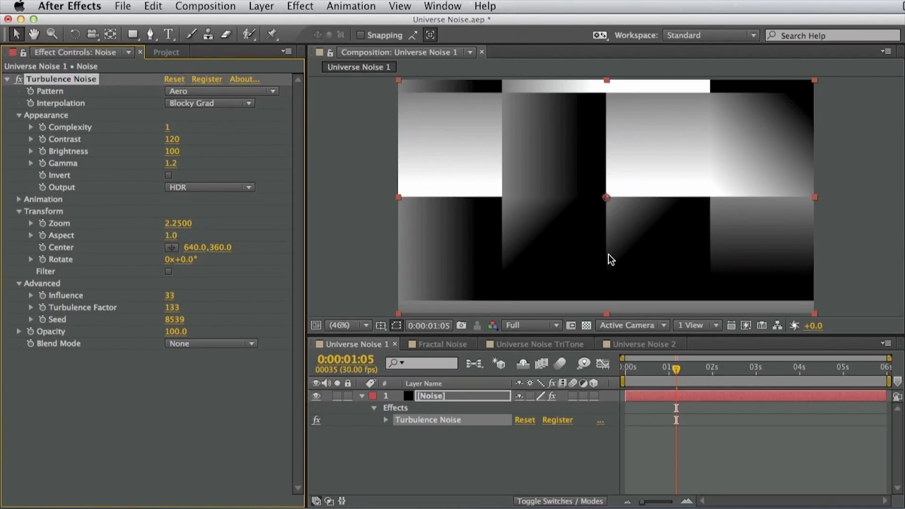
# - Reset the Turbulence Noise effect to its defaults and compare Universe Noise 1 with the Fractal Noise composition
pyautogui.click(173, 79)
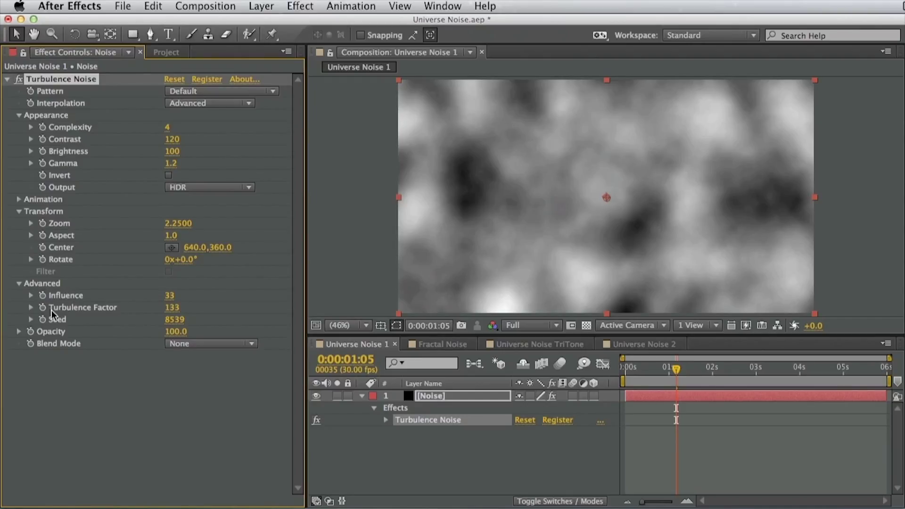
pyautogui.click(450, 344)
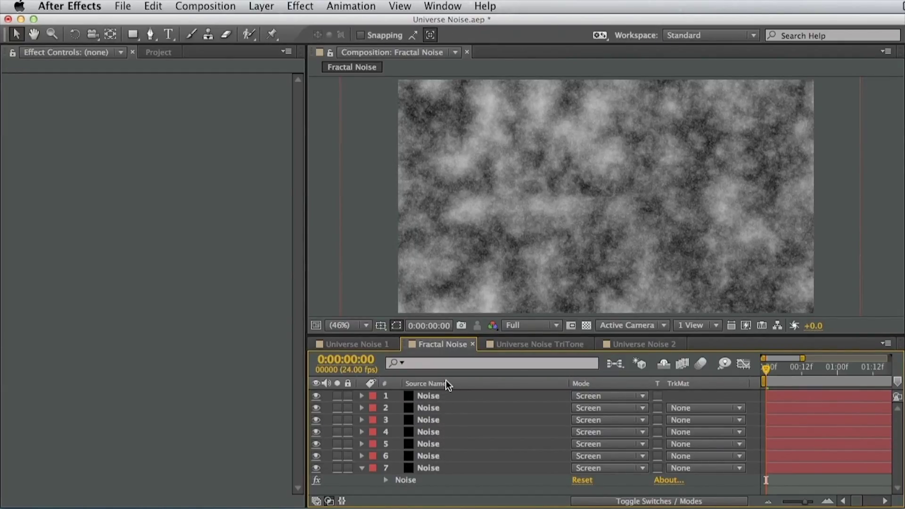
pyautogui.click(357, 345)
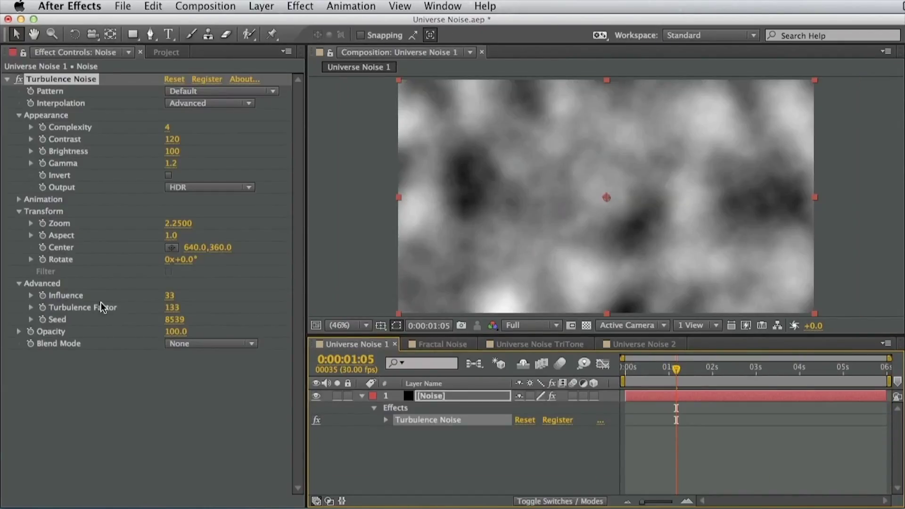
# - Try low and high Influence values on Turbulence Noise, including 0, and set Influence to 77
pyautogui.moveTo(169, 296); pyautogui.dragTo(146, 297)
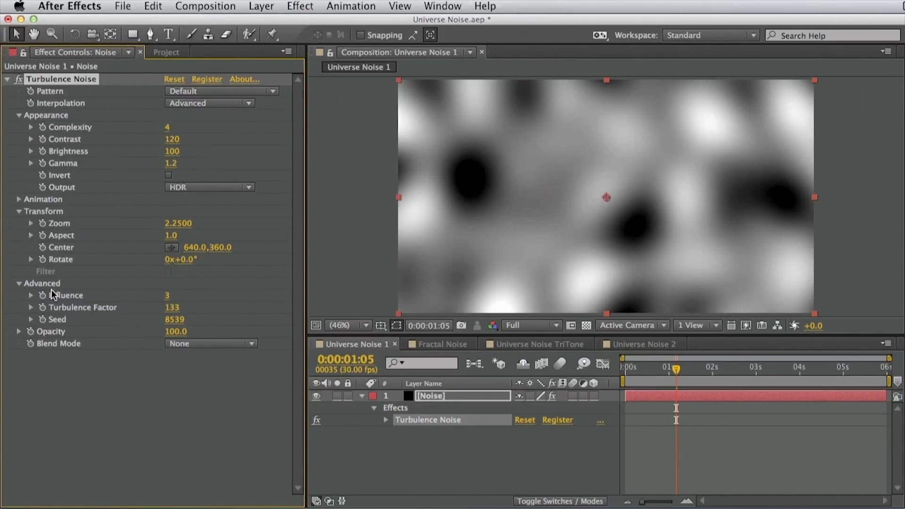
pyautogui.click(171, 296)
pyautogui.write('30')
pyautogui.press('Return')
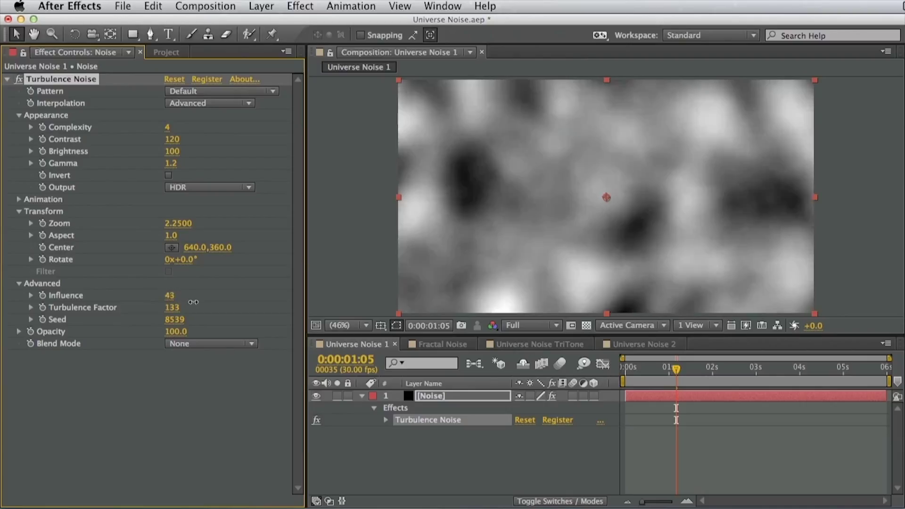
pyautogui.moveTo(175, 300); pyautogui.dragTo(106, 302)
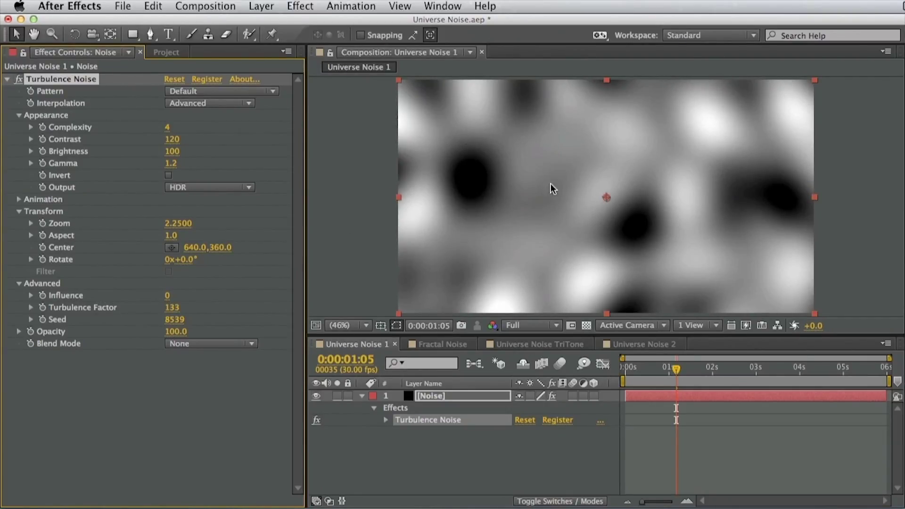
pyautogui.moveTo(169, 296); pyautogui.dragTo(358, 299)
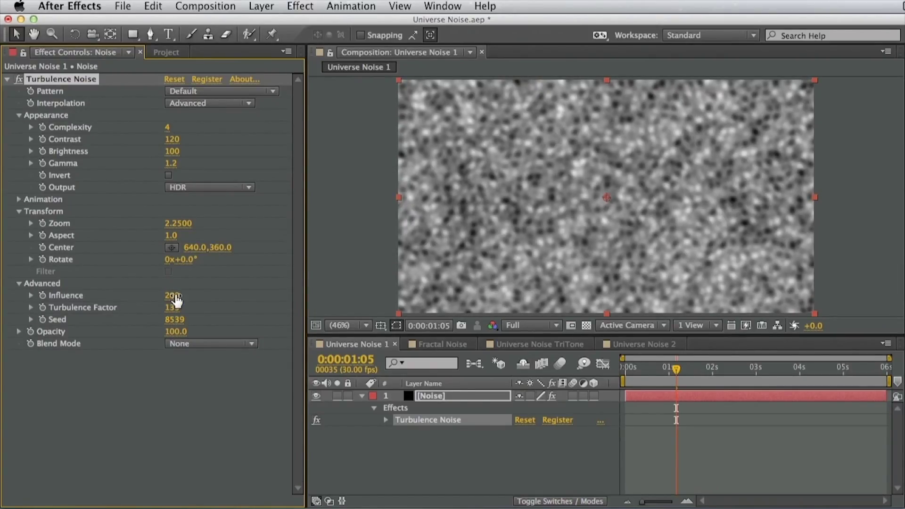
pyautogui.moveTo(176, 300); pyautogui.dragTo(132, 294)
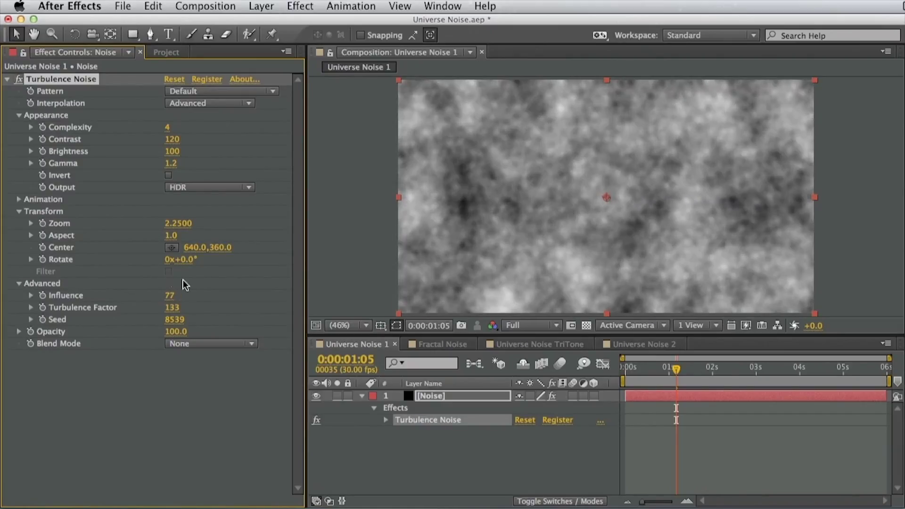
# - Reset the Turbulence Noise effect to its defaults, then set its Influence to 50 and Seed to 8139
pyautogui.click(169, 296)
pyautogui.click(163, 84)
pyautogui.click(172, 81)
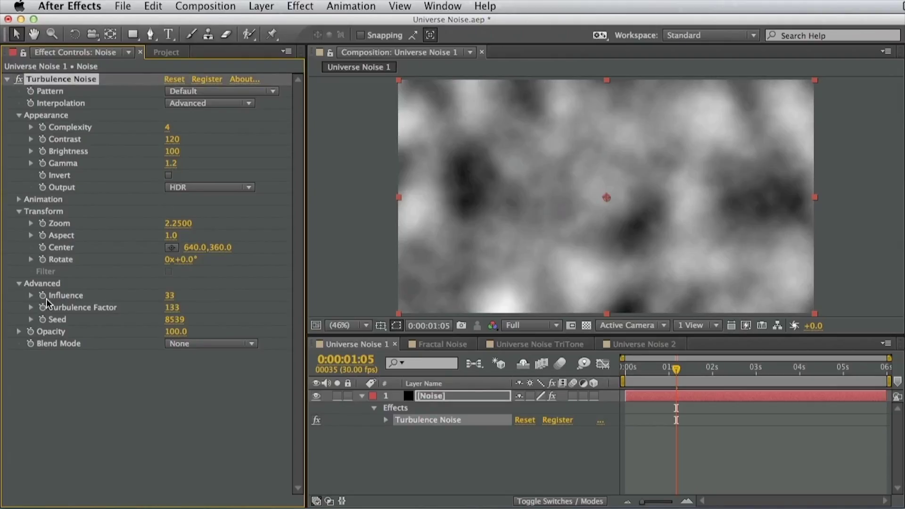
pyautogui.moveTo(168, 296)
pyautogui.mouseDown()
pyautogui.moveTo(180, 300)
pyautogui.moveTo(165, 297)
pyautogui.mouseUp()
pyautogui.moveTo(174, 298); pyautogui.dragTo(187, 300)
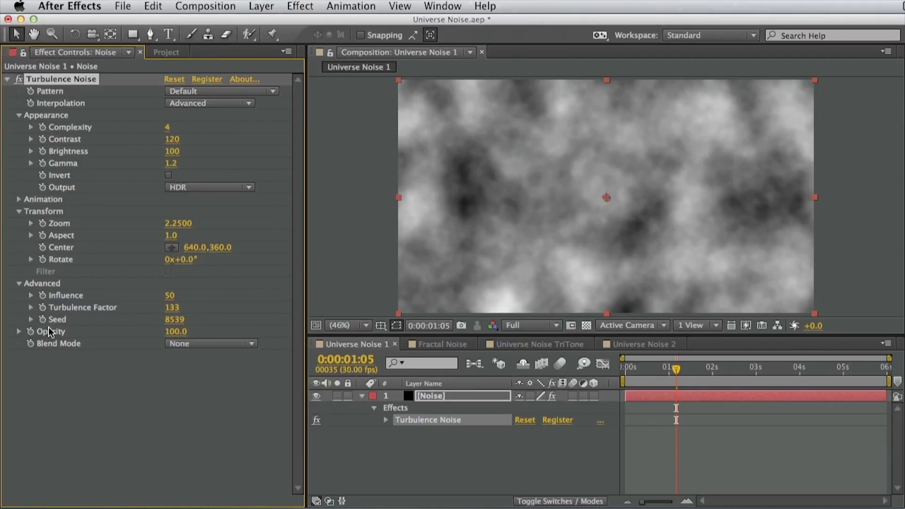
pyautogui.moveTo(175, 319); pyautogui.dragTo(91, 321)
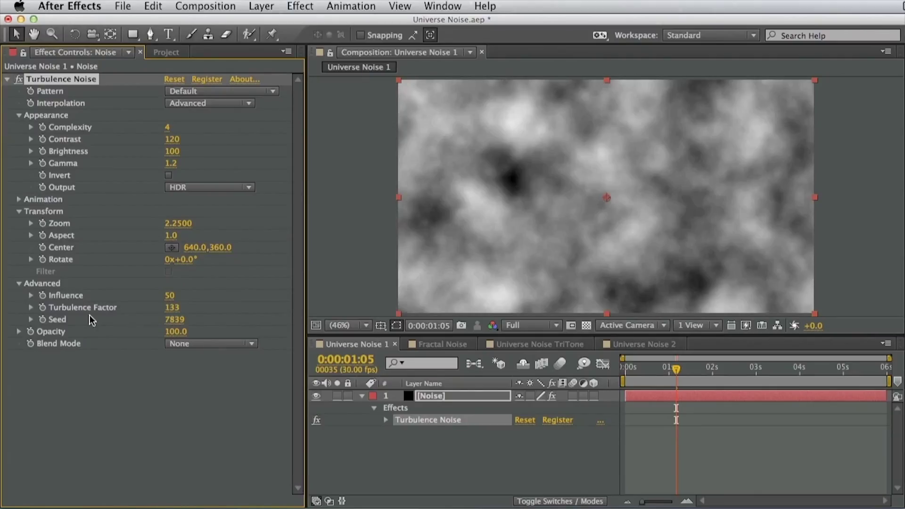
pyautogui.moveTo(176, 322); pyautogui.dragTo(187, 328)
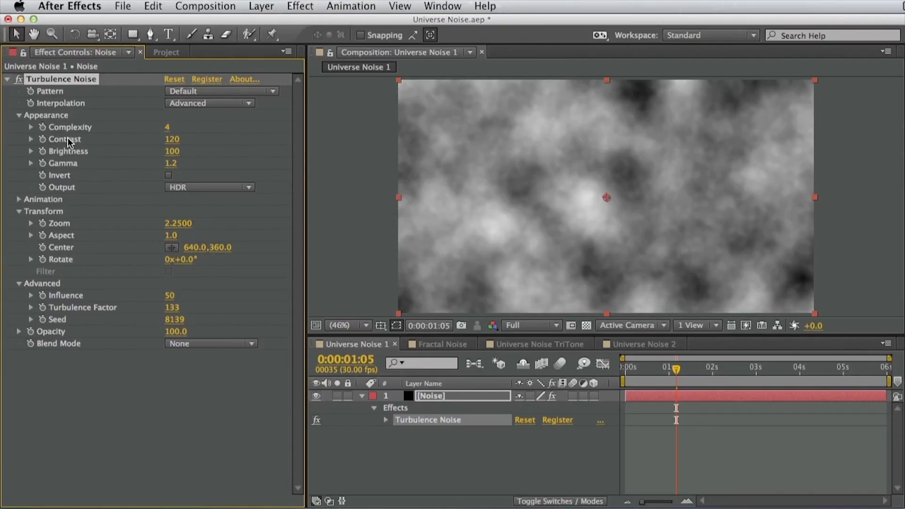
# - Set Turbulence Noise Contrast to 175, Brightness to 124 and Gamma to 1.3, and switch Invert on and off again
pyautogui.moveTo(172, 139); pyautogui.dragTo(176, 163)
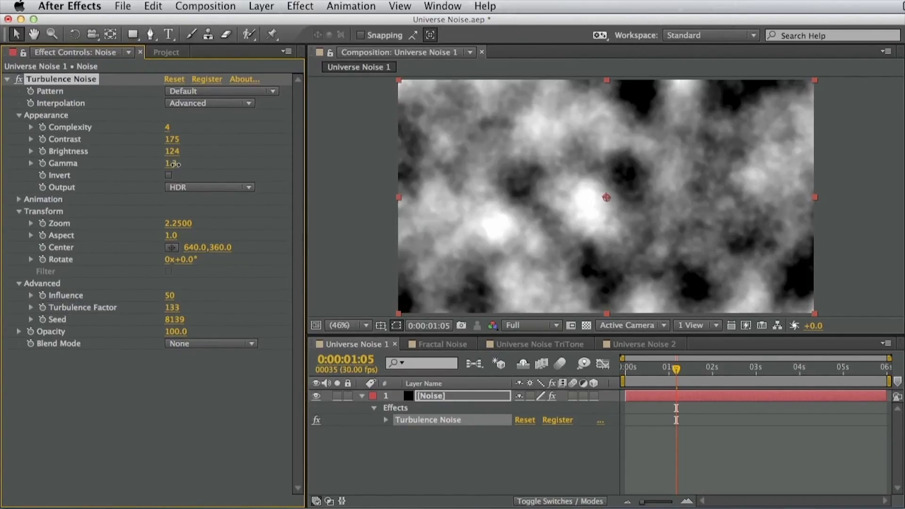
pyautogui.click(169, 175)
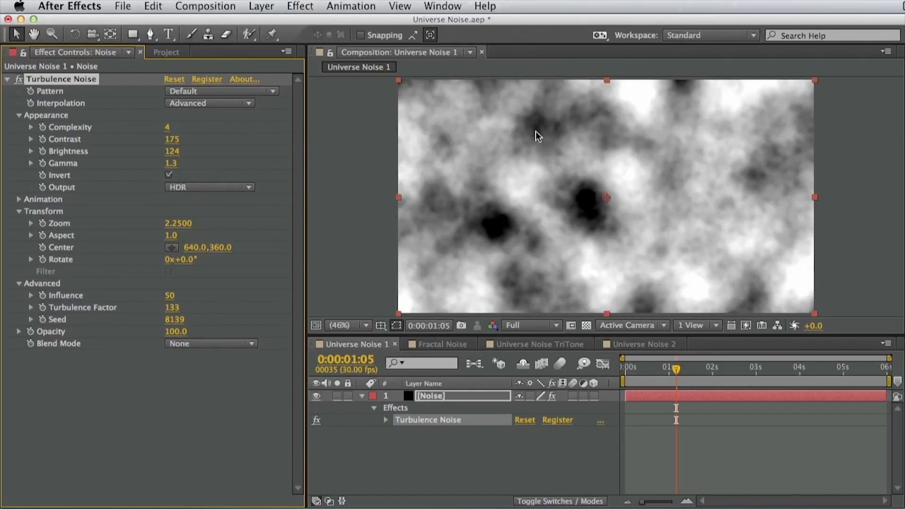
pyautogui.click(169, 175)
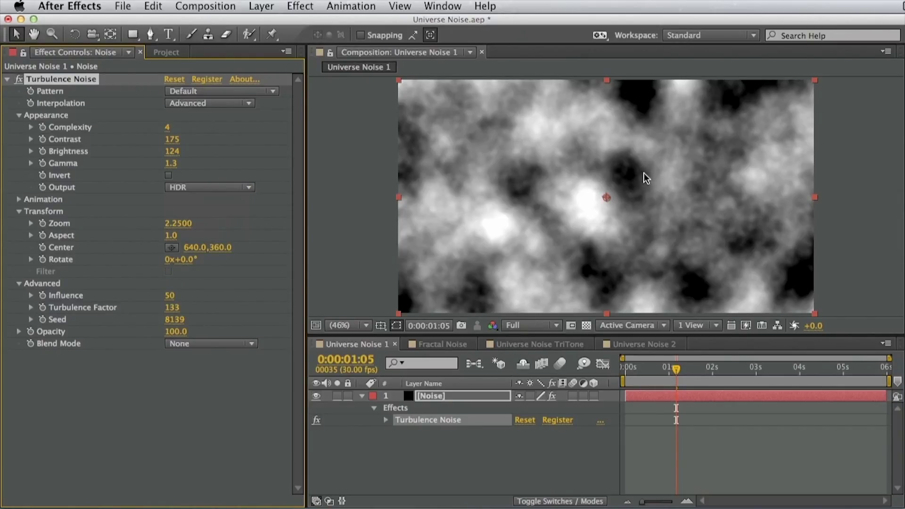
# - Check the project's colour bit depth, and show the Info readout to sample pixel values in the noise
pyautogui.click(166, 52)
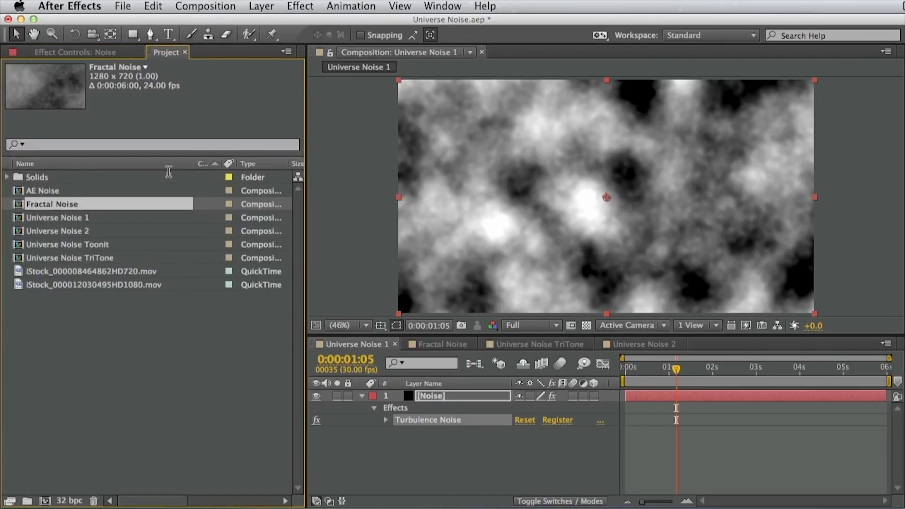
pyautogui.click(70, 54)
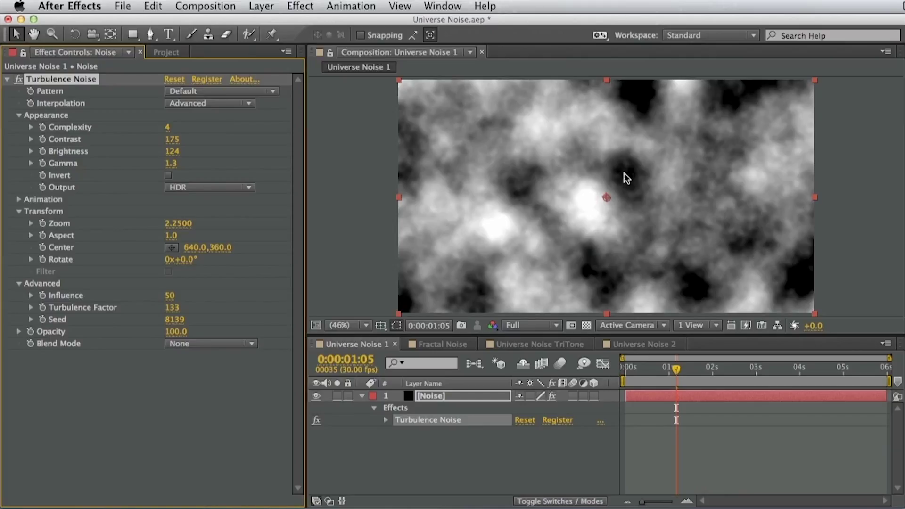
pyautogui.click(429, 4)
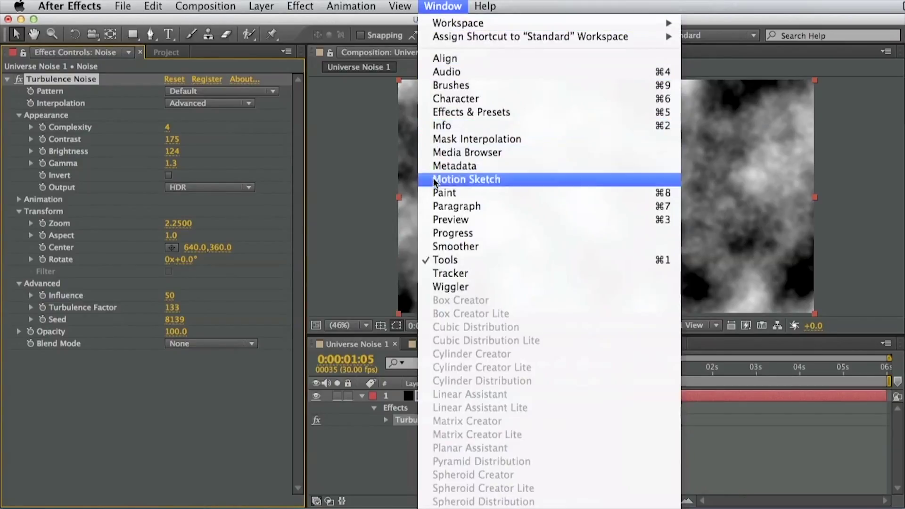
pyautogui.click(442, 126)
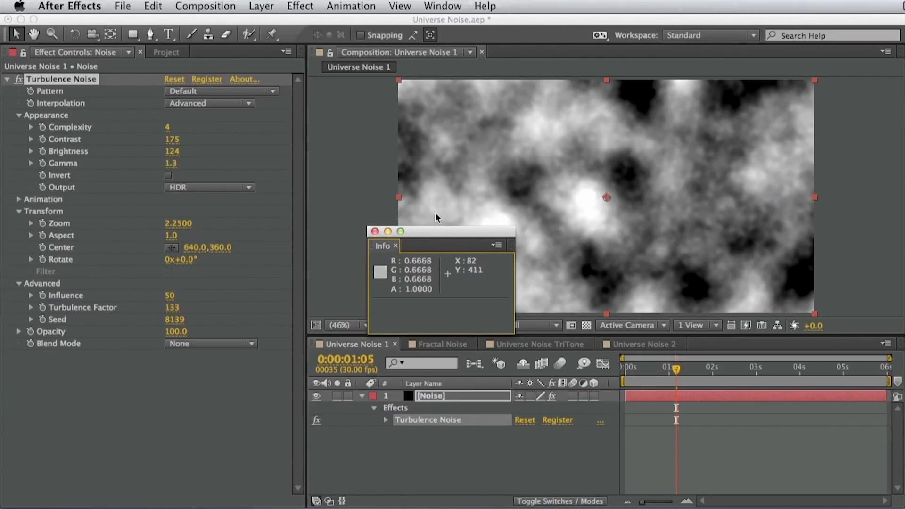
pyautogui.click(641, 183)
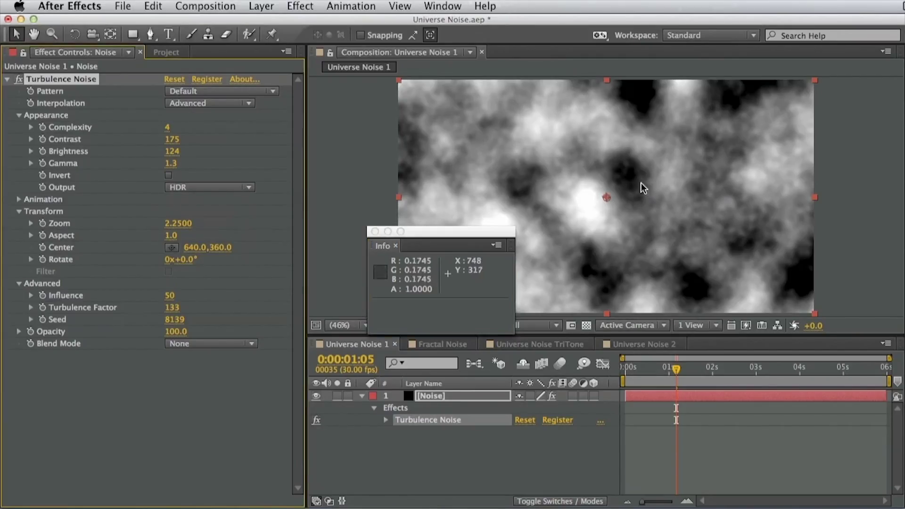
# - Compare the Clipped and Soft Clamp output modes of Turbulence Noise, ending on Clipped
pyautogui.click(188, 188)
pyautogui.click(222, 229)
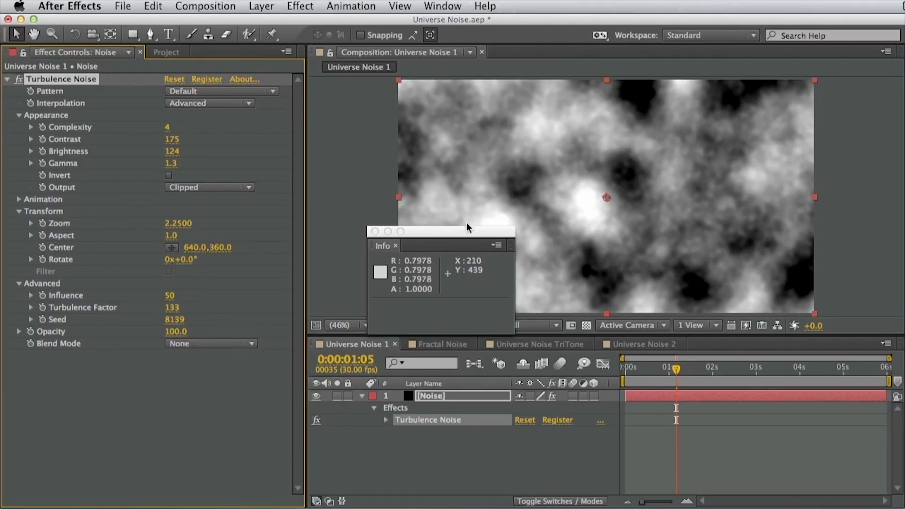
pyautogui.click(212, 187)
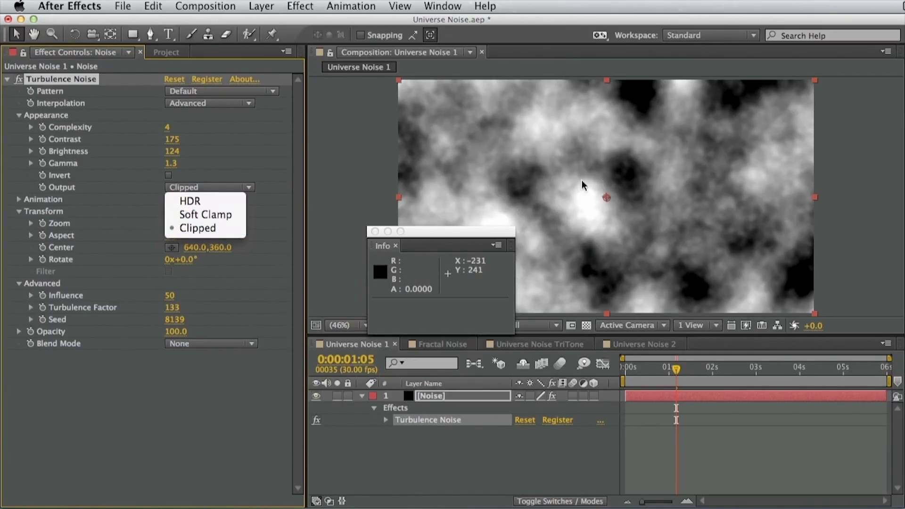
pyautogui.click(220, 215)
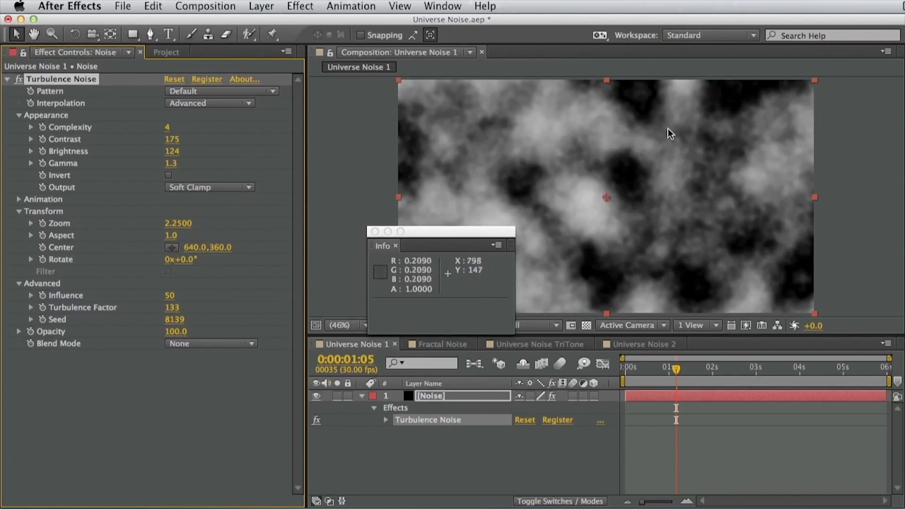
pyautogui.click(210, 189)
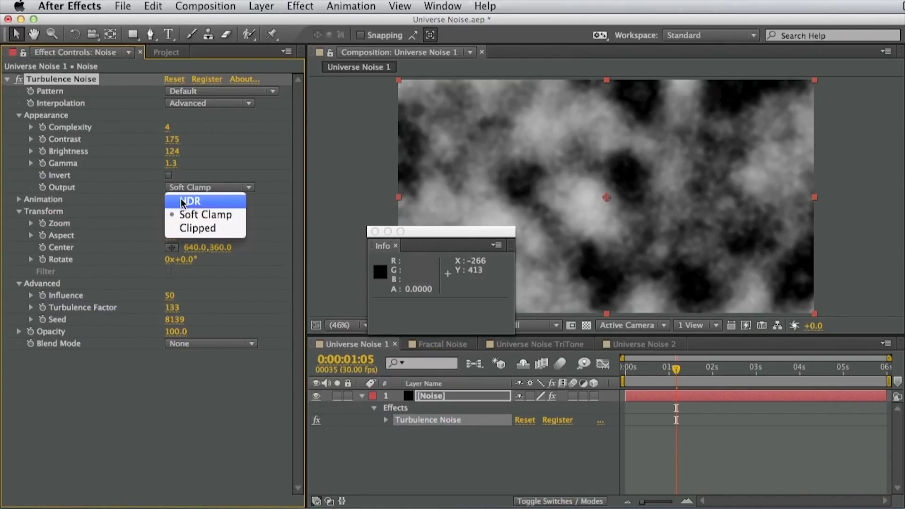
pyautogui.click(197, 228)
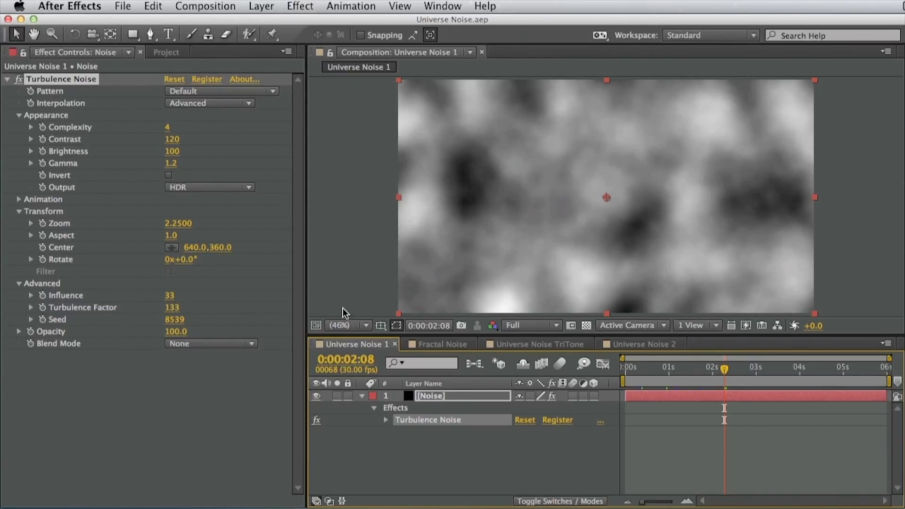
# - Open the Universe Noise TriTone composition and change its Turbulence Noise pattern to Billowed
pyautogui.click(403, 442)
pyautogui.click(426, 420)
pyautogui.click(510, 343)
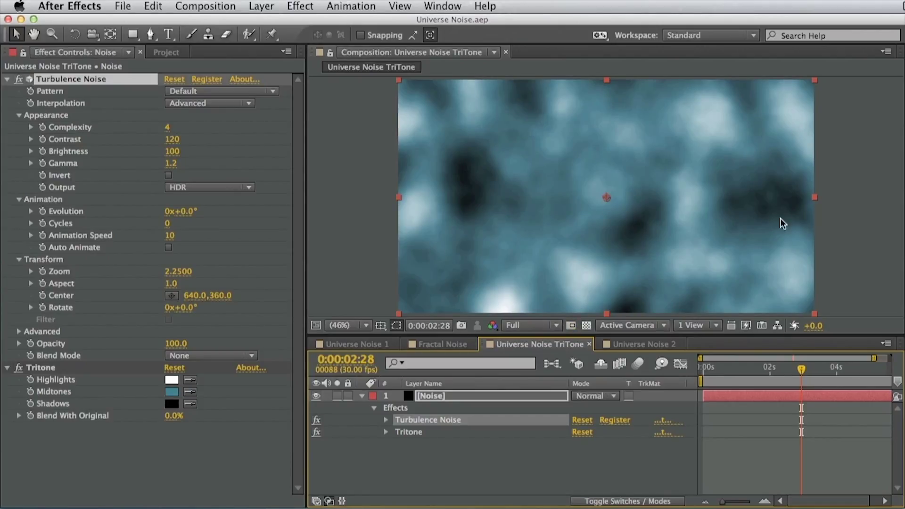
pyautogui.click(179, 91)
pyautogui.click(191, 119)
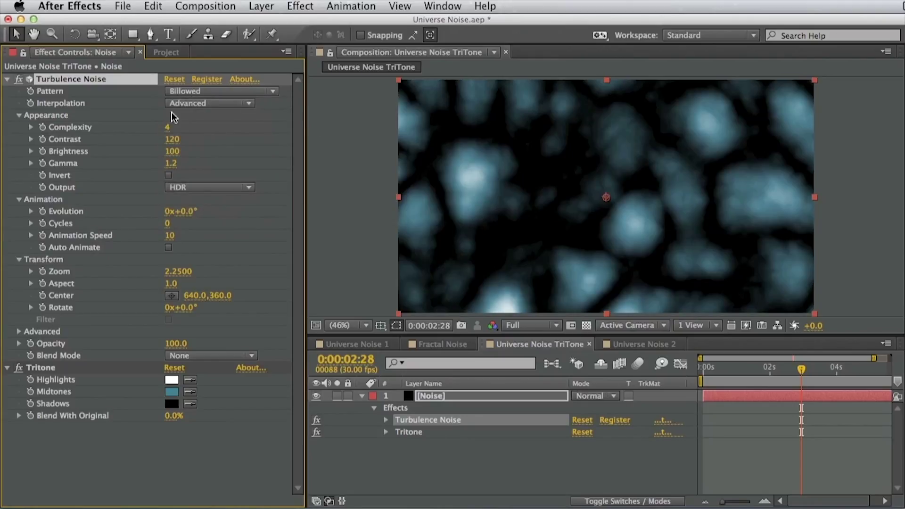
# - Set the Turbulence Noise Complexity to 3, Contrast to 68 and Zoom to 0.95
pyautogui.click(176, 134)
pyautogui.click(168, 127)
pyautogui.write('3')
pyautogui.press('Return')
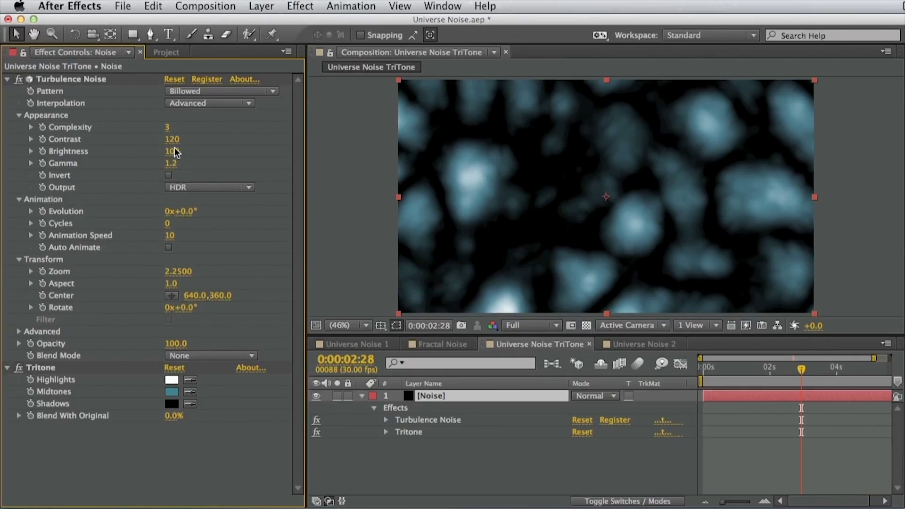
pyautogui.moveTo(171, 139); pyautogui.dragTo(135, 144)
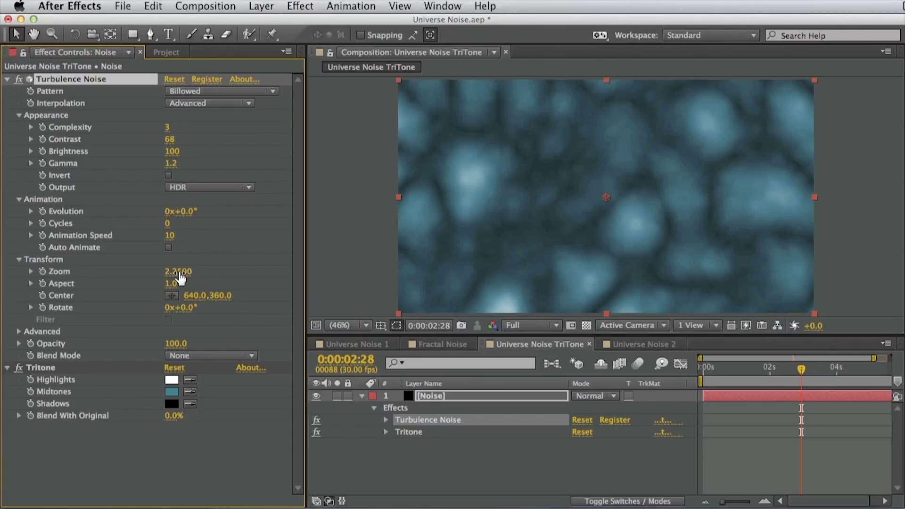
pyautogui.moveTo(181, 274); pyautogui.dragTo(172, 273)
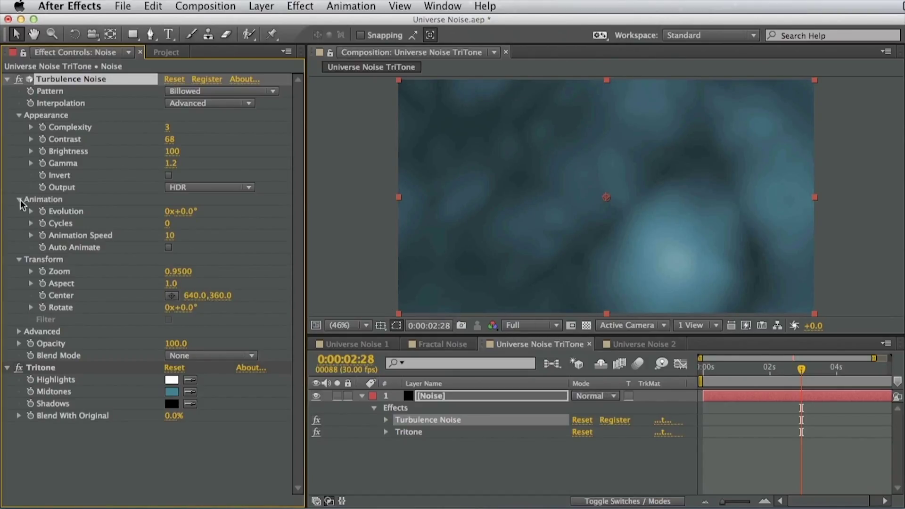
# - Turn on Auto Animate for Turbulence Noise and scrub through the composition to check the motion
pyautogui.click(168, 247)
pyautogui.moveTo(725, 373)
pyautogui.mouseDown()
pyautogui.moveTo(793, 384)
pyautogui.moveTo(740, 381)
pyautogui.mouseUp()
pyautogui.moveTo(871, 359); pyautogui.dragTo(889, 359)
pyautogui.moveTo(738, 368); pyautogui.dragTo(768, 385)
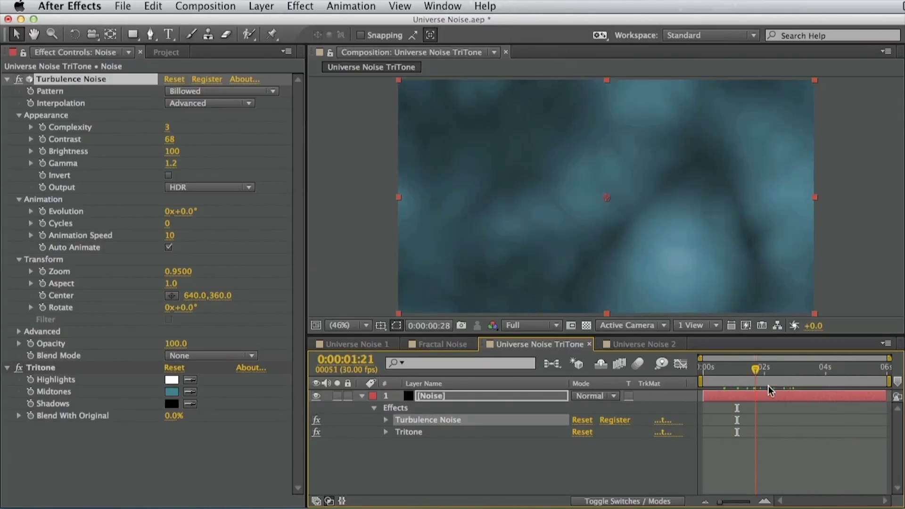
# - Set the noise's Animation Speed to 28 and Evolution to 3°, and preview the animation
pyautogui.moveTo(171, 235); pyautogui.dragTo(187, 237)
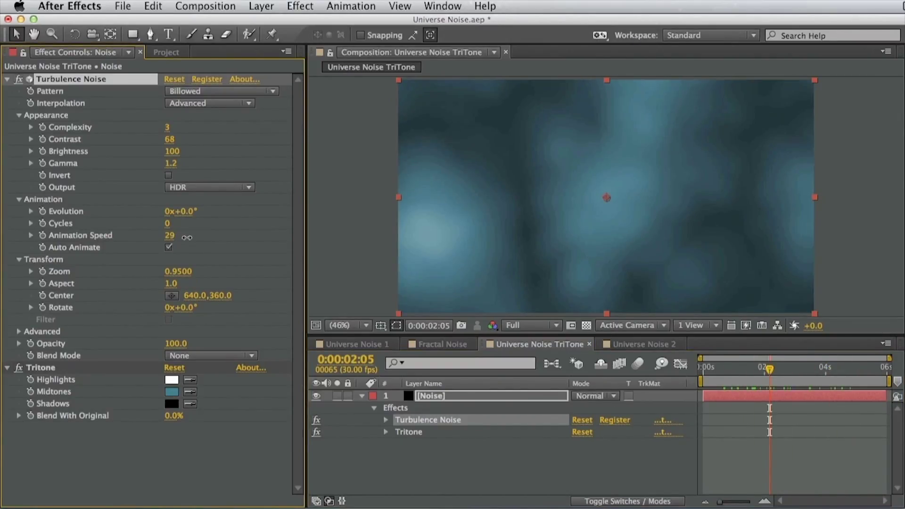
pyautogui.moveTo(706, 381); pyautogui.dragTo(755, 383)
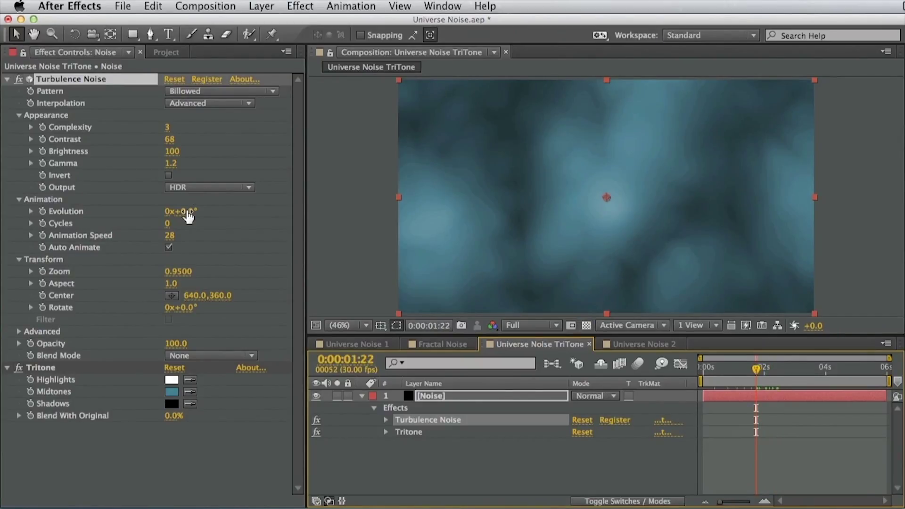
pyautogui.moveTo(186, 211)
pyautogui.mouseDown()
pyautogui.moveTo(222, 211)
pyautogui.moveTo(198, 211)
pyautogui.mouseUp()
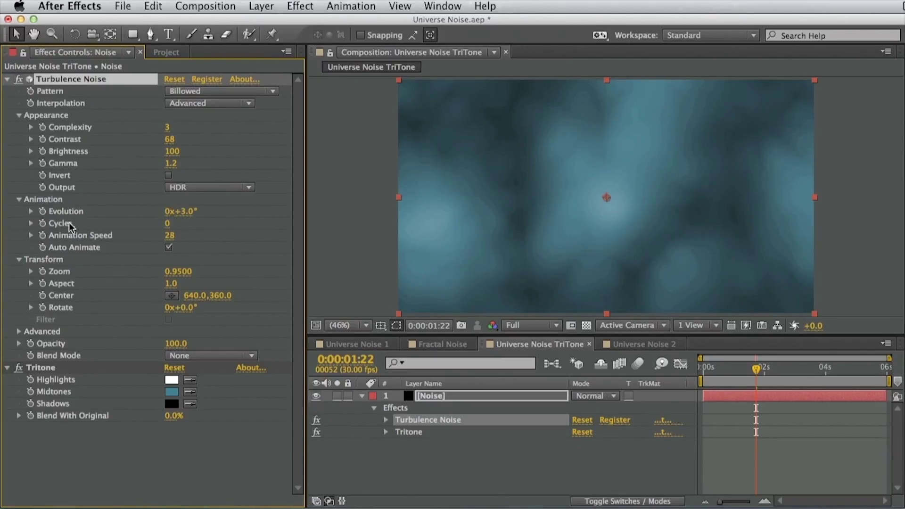
pyautogui.press('space')
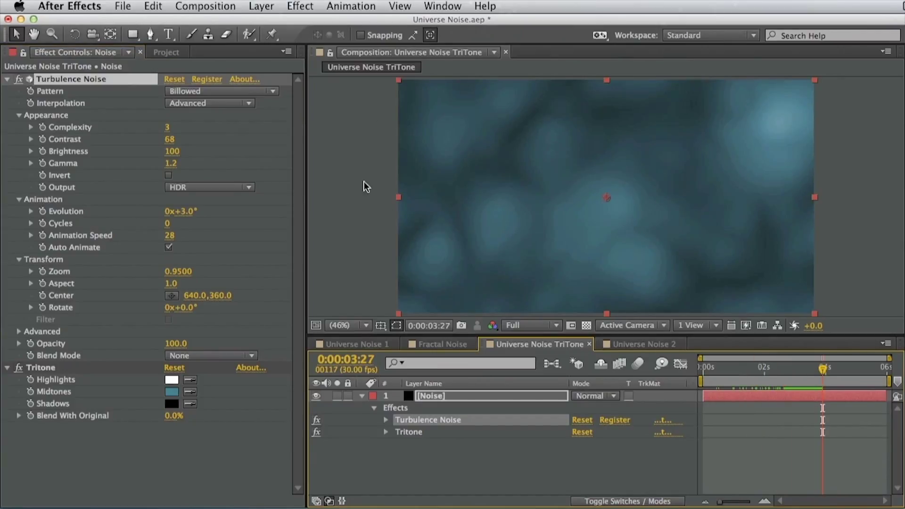
pyautogui.moveTo(742, 372); pyautogui.dragTo(754, 378)
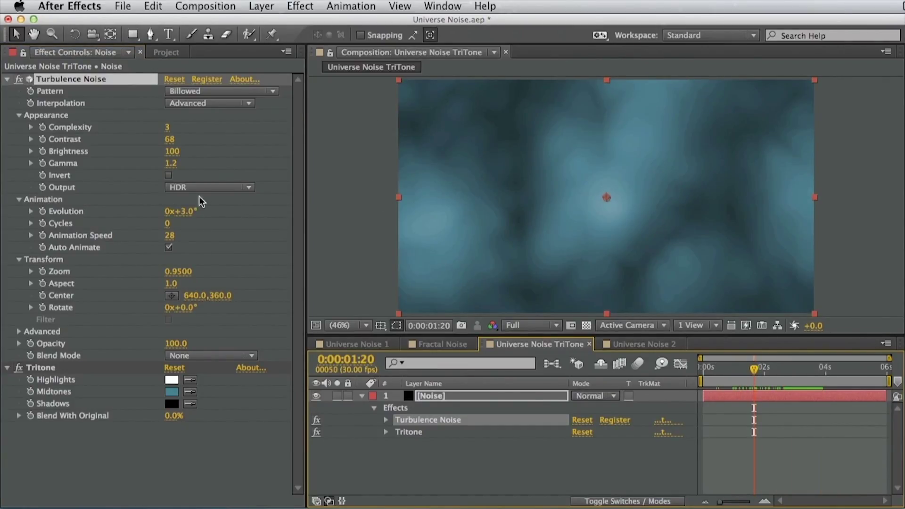
# - Set the noise's Zoom to 40 and stretch its Aspect to 95 to form long streaks
pyautogui.click(188, 272)
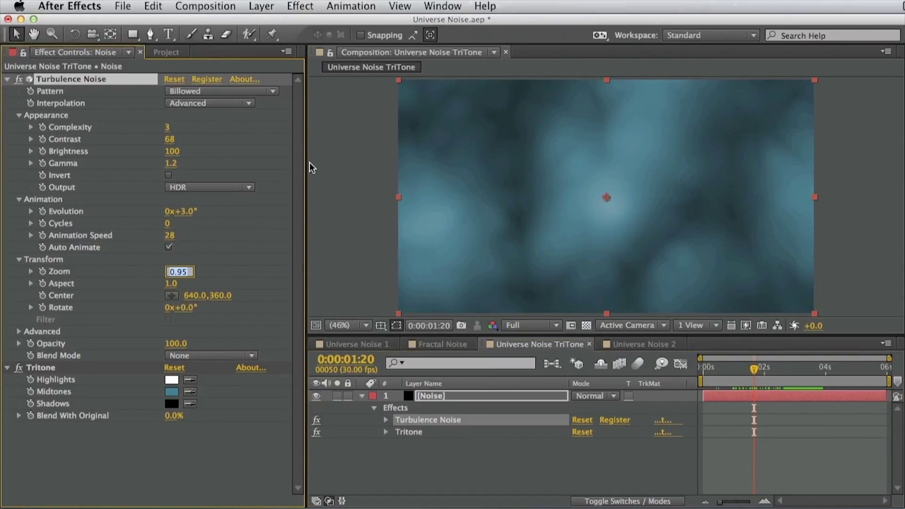
pyautogui.write('40')
pyautogui.press('Return')
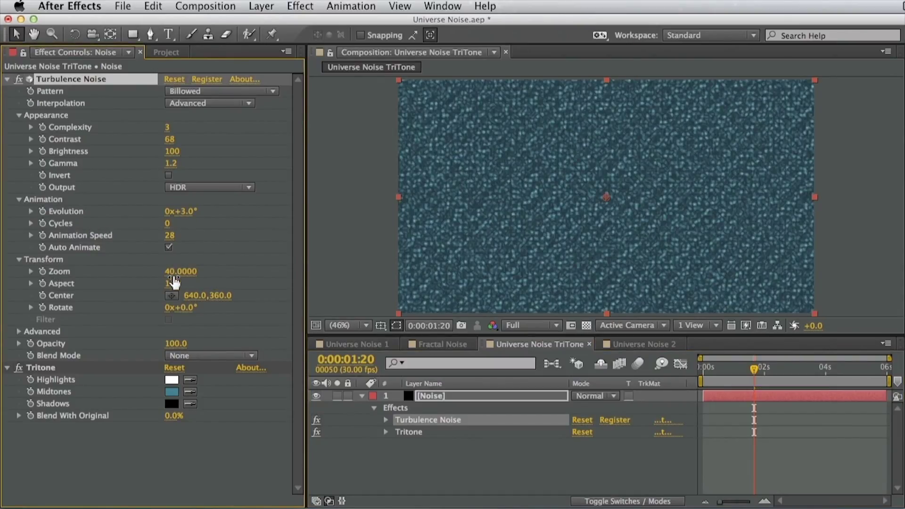
pyautogui.moveTo(170, 285)
pyautogui.mouseDown()
pyautogui.moveTo(607, 292)
pyautogui.moveTo(69, 288)
pyautogui.moveTo(78, 289)
pyautogui.mouseUp()
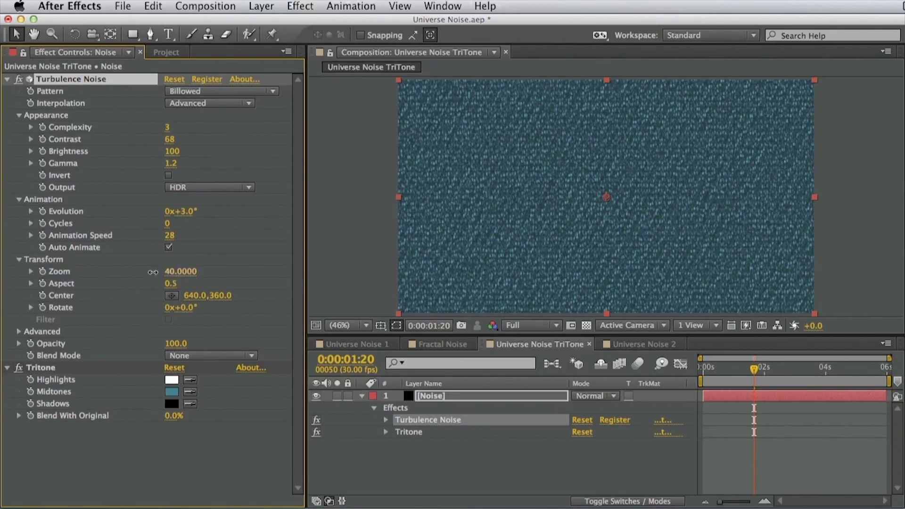
pyautogui.moveTo(153, 272); pyautogui.dragTo(179, 273)
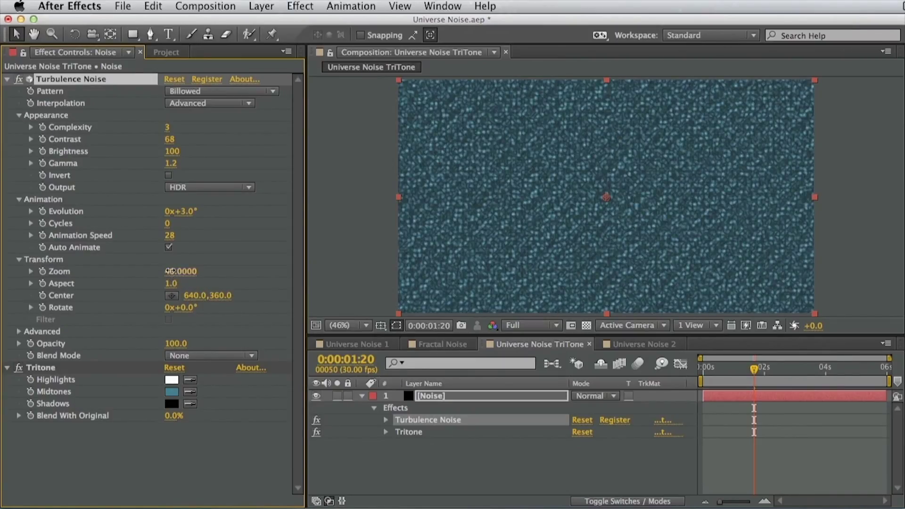
pyautogui.moveTo(170, 271)
pyautogui.mouseDown()
pyautogui.moveTo(112, 272)
pyautogui.moveTo(199, 283)
pyautogui.moveTo(583, 256)
pyautogui.mouseUp()
pyautogui.press('super+z')
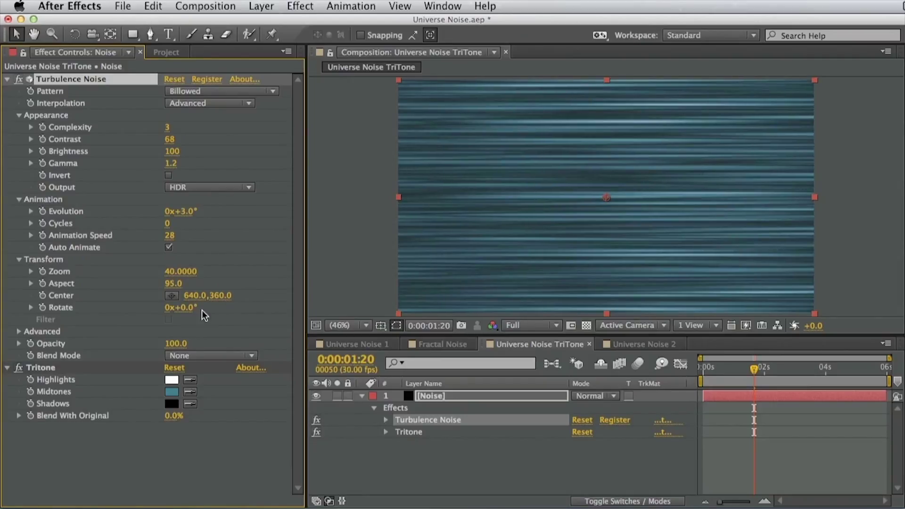
# - Rotate the streaked noise to -45°
pyautogui.moveTo(189, 309); pyautogui.dragTo(284, 315)
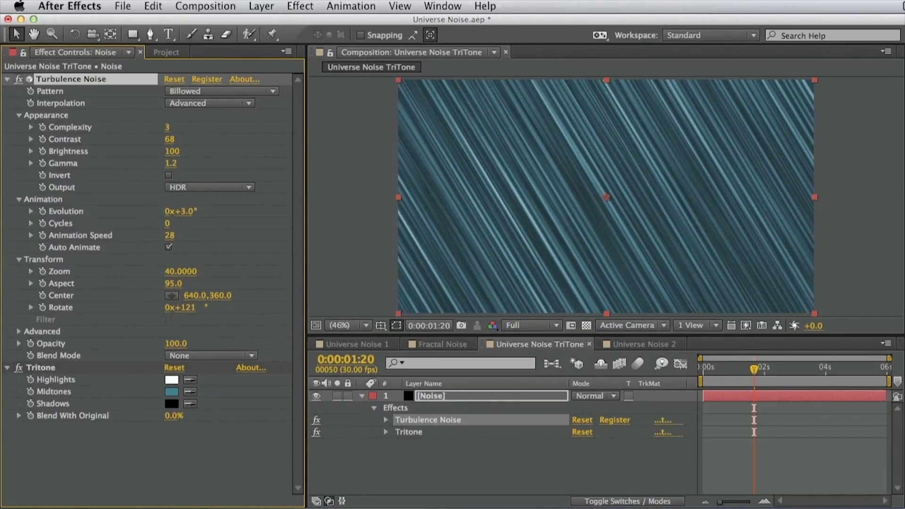
pyautogui.click(190, 307)
pyautogui.write('-45')
pyautogui.press('Return')
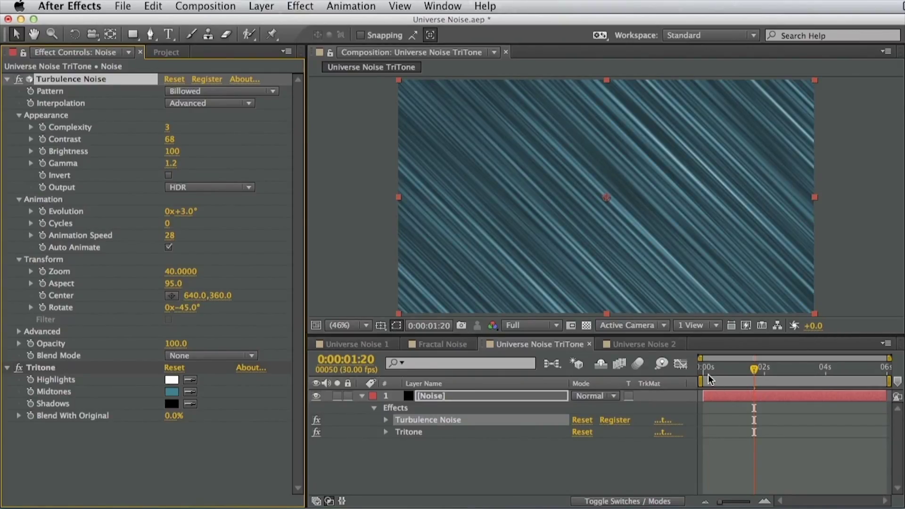
# - Apply Diffuse Glow to the noise layer with Threshold 14.8 and Intensity 1.4, and scrub through the animation
pyautogui.moveTo(708, 374); pyautogui.dragTo(744, 379)
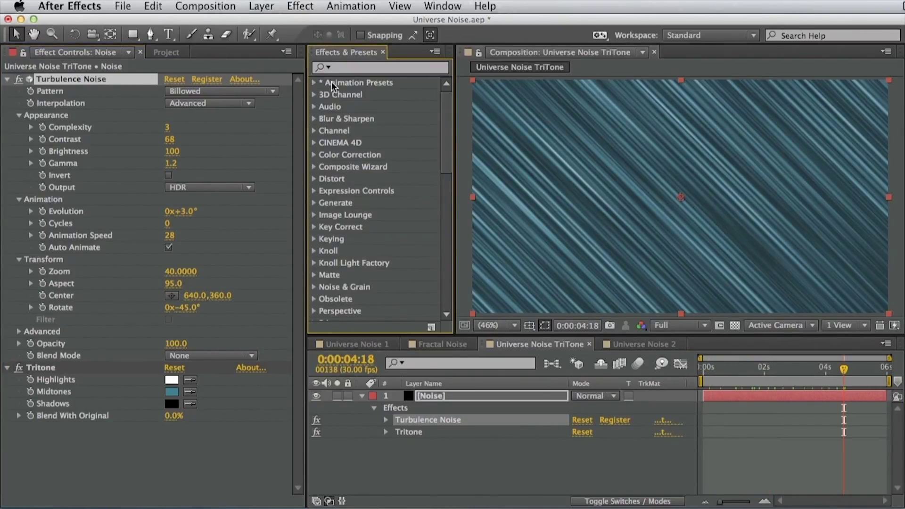
pyautogui.click(358, 70)
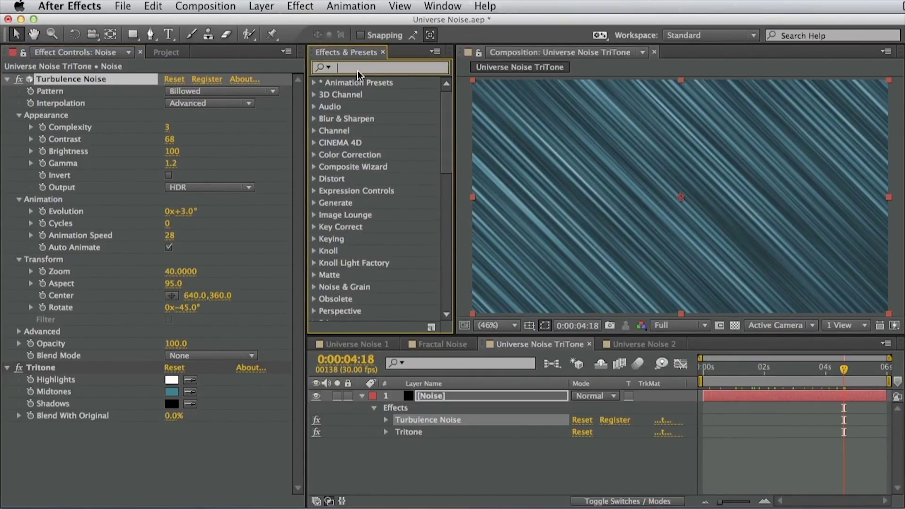
pyautogui.write('diffu')
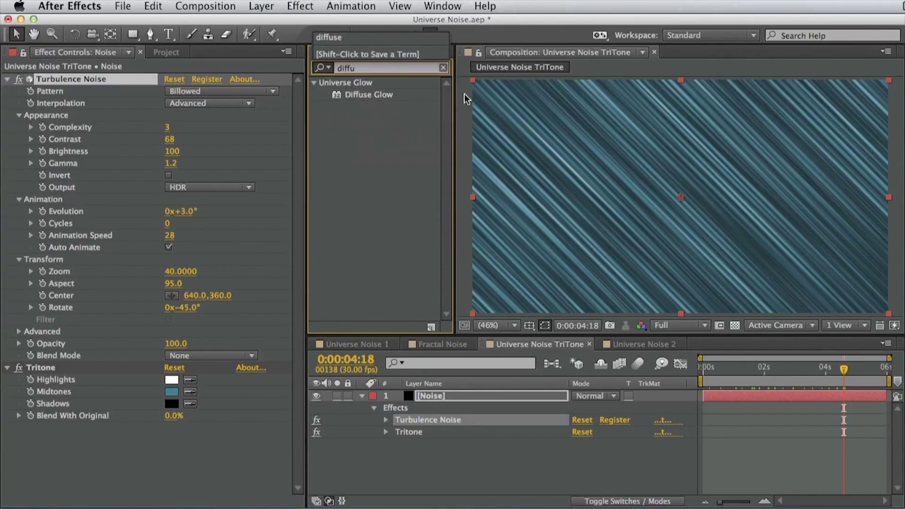
pyautogui.moveTo(369, 95); pyautogui.dragTo(686, 186)
pyautogui.click(730, 377)
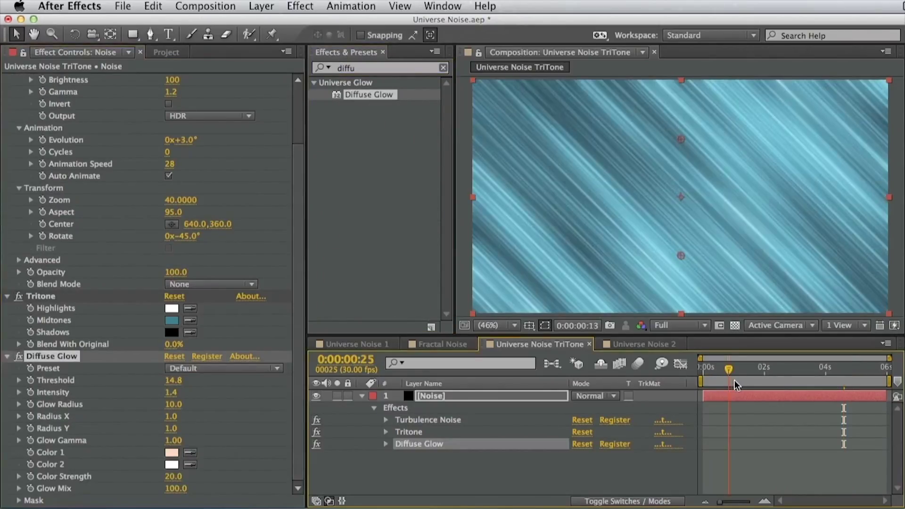
pyautogui.moveTo(735, 380); pyautogui.dragTo(780, 385)
pyautogui.moveTo(800, 389); pyautogui.dragTo(812, 387)
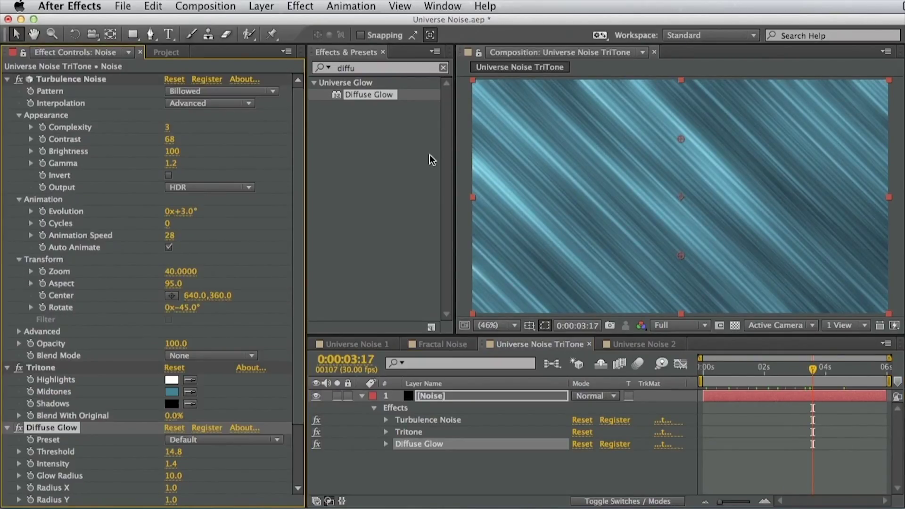
# - Reset Turbulence Noise to its defaults and set its Interpolation to Blocky Grad
pyautogui.click(177, 80)
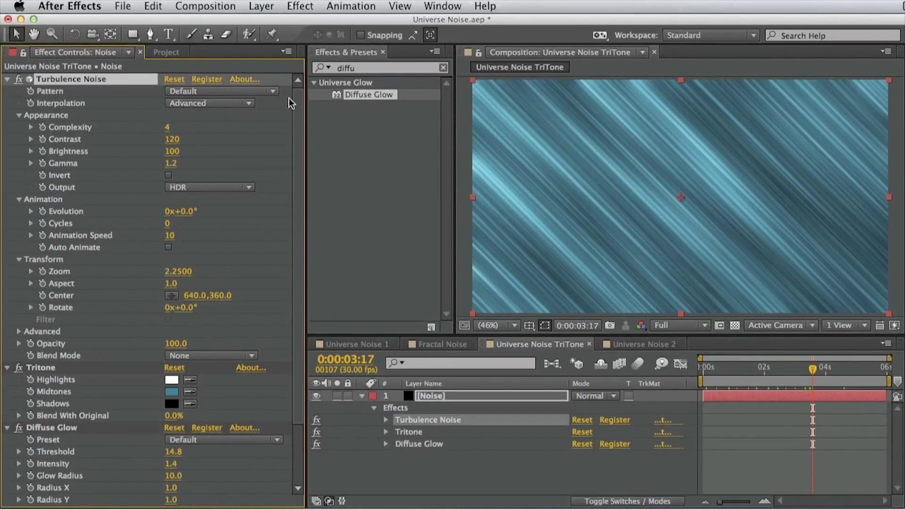
pyautogui.click(183, 103)
pyautogui.click(202, 115)
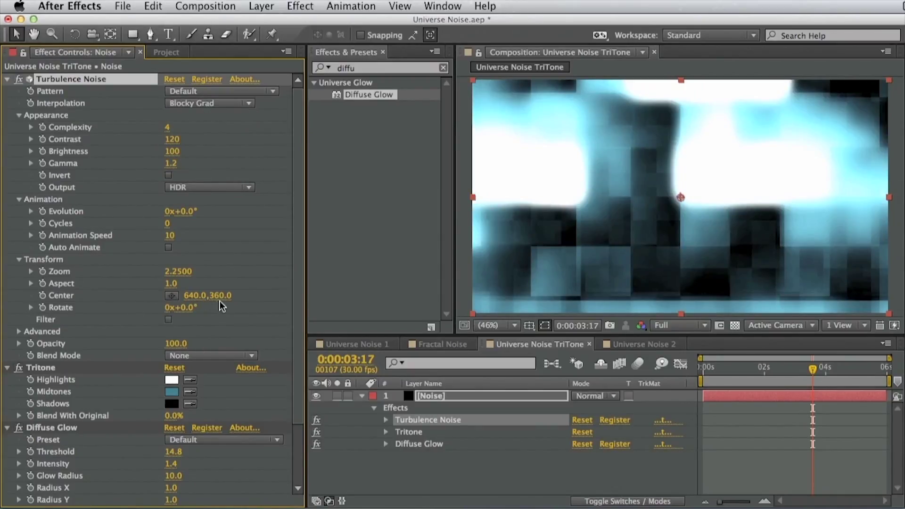
# - Rotate the blocky noise pattern to -45°
pyautogui.click(186, 307)
pyautogui.write('-45')
pyautogui.press('Return')
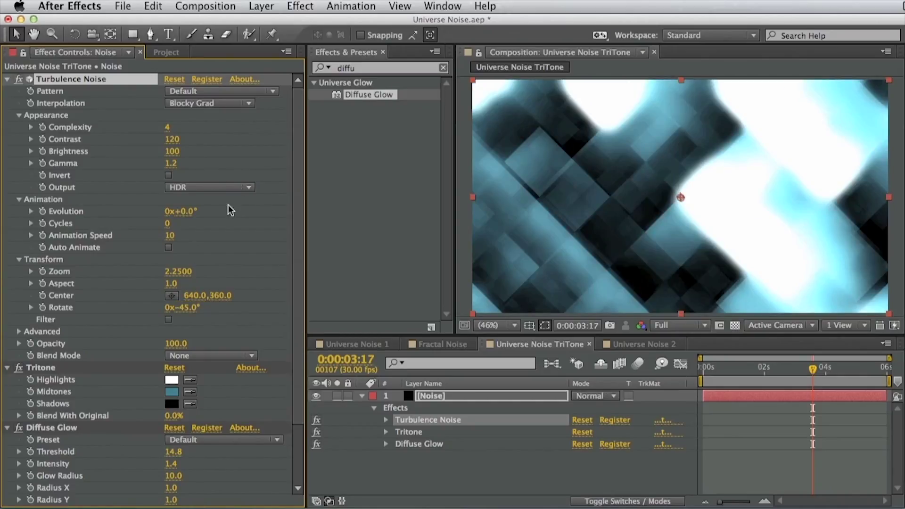
# - Reset Diffuse Glow and set its Threshold to 37.8 and Glow Radius to 39
pyautogui.click(208, 415)
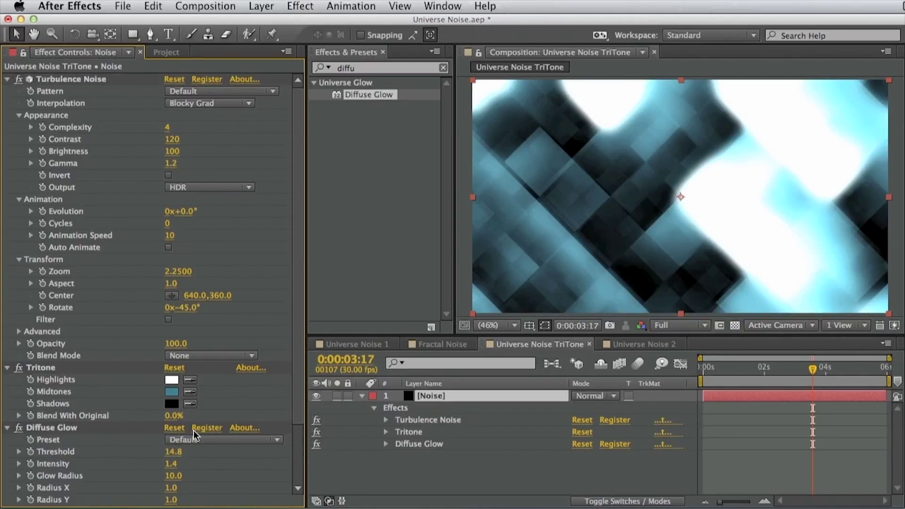
pyautogui.click(174, 428)
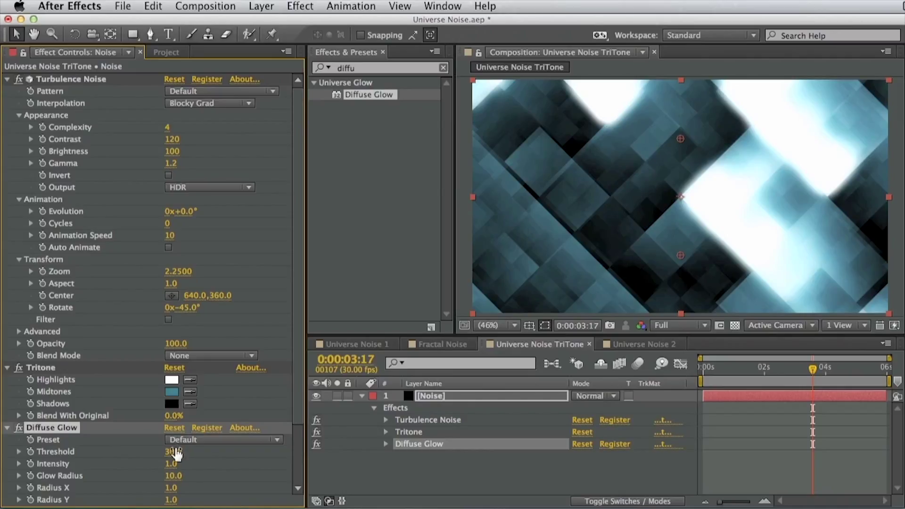
pyautogui.moveTo(175, 476); pyautogui.dragTo(228, 462)
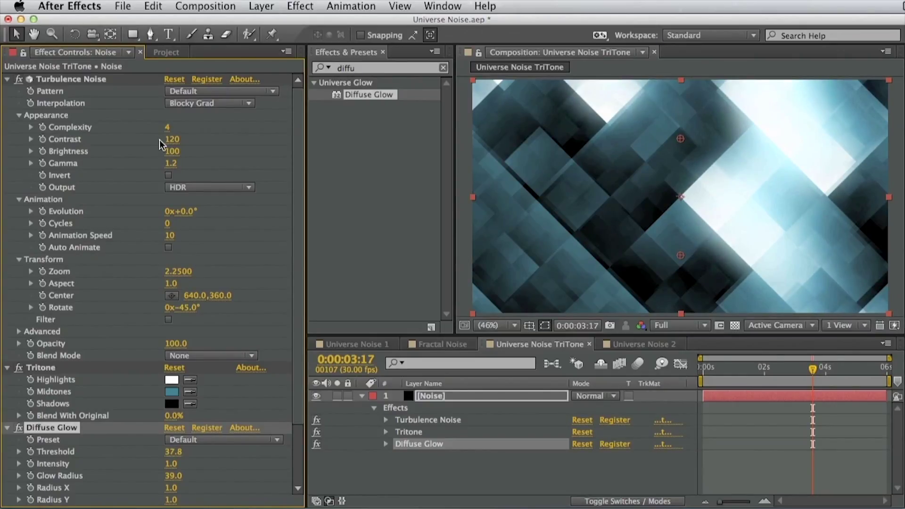
# - Set Turbulence Noise's Contrast and Brightness to 90, and turn on Auto Animate, checking the motion
pyautogui.moveTo(169, 151)
pyautogui.mouseDown()
pyautogui.moveTo(158, 152)
pyautogui.moveTo(181, 140)
pyautogui.moveTo(207, 142)
pyautogui.moveTo(156, 141)
pyautogui.moveTo(180, 144)
pyautogui.mouseUp()
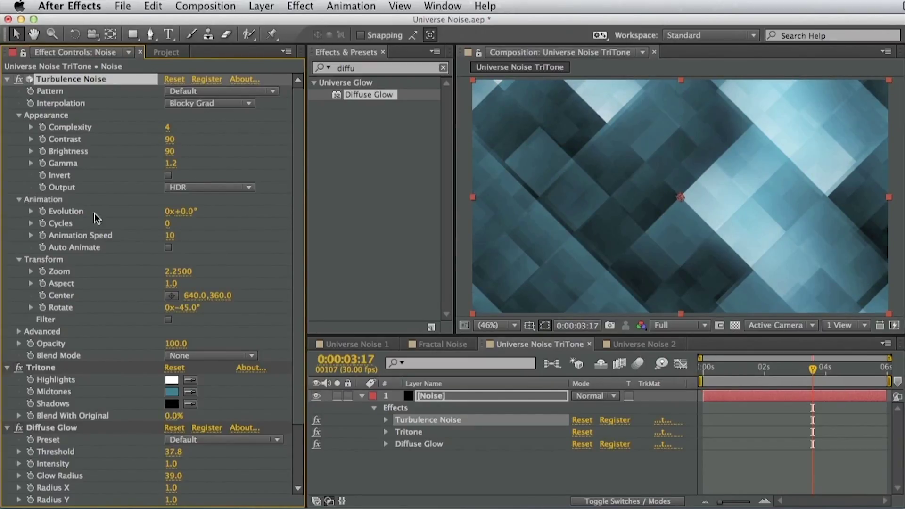
pyautogui.click(168, 247)
pyautogui.moveTo(730, 373); pyautogui.dragTo(849, 379)
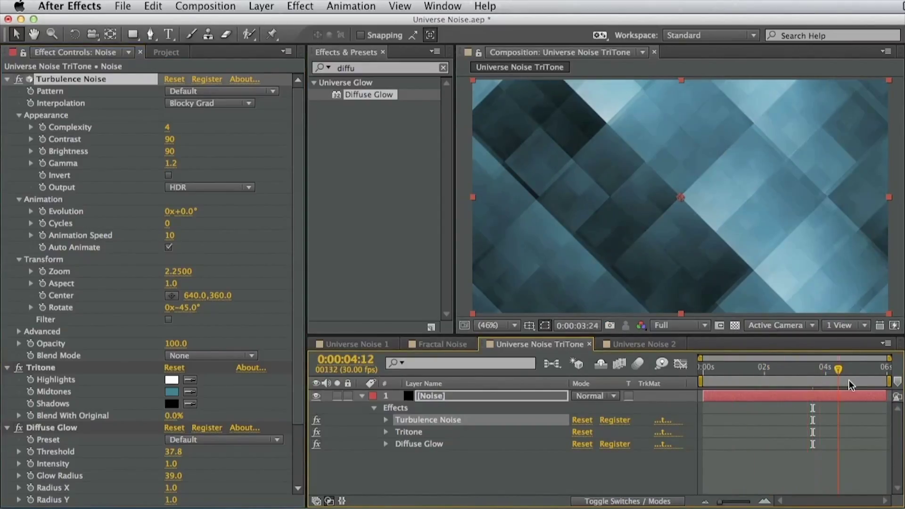
# - Set Turbulence Noise's Animation Speed to 44 and scrub through the composition to preview it
pyautogui.moveTo(170, 239); pyautogui.dragTo(191, 239)
pyautogui.click(750, 377)
pyautogui.moveTo(750, 378)
pyautogui.mouseDown()
pyautogui.moveTo(758, 372)
pyautogui.moveTo(720, 376)
pyautogui.moveTo(733, 377)
pyautogui.mouseUp()
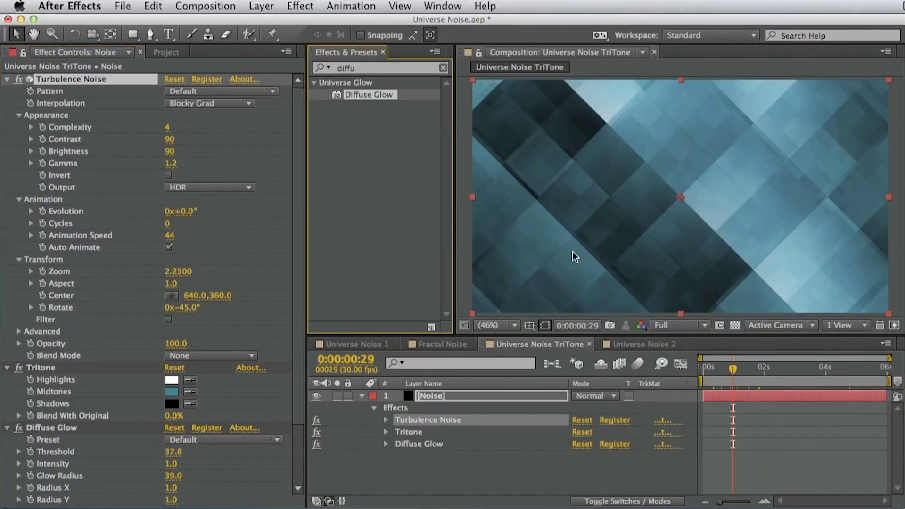
# - Search the effects for "chr" and apply Chromatic Glow between Tritone and Diffuse Glow on the noise layer
pyautogui.click(351, 69)
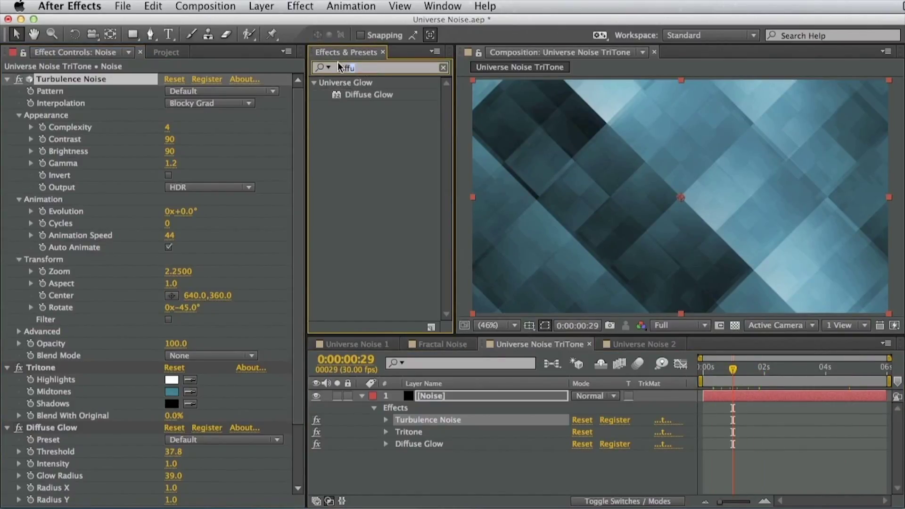
pyautogui.write('ch')
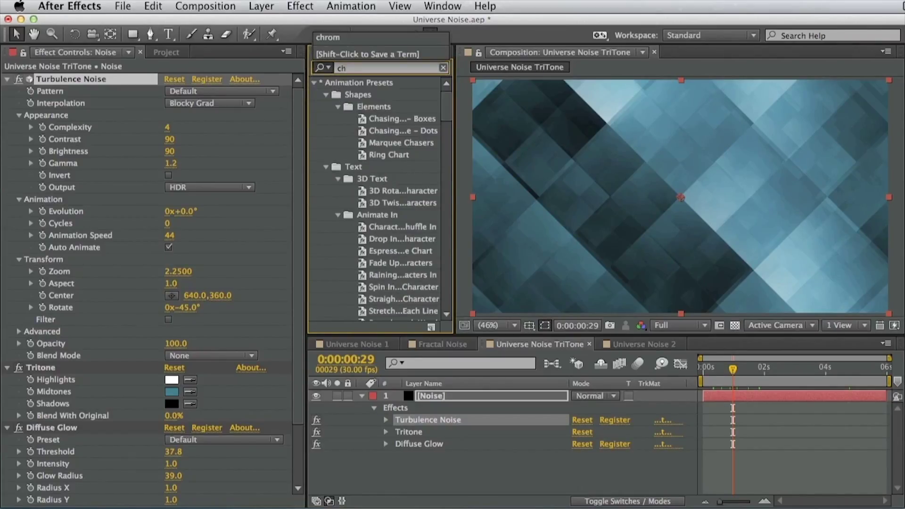
pyautogui.write('r')
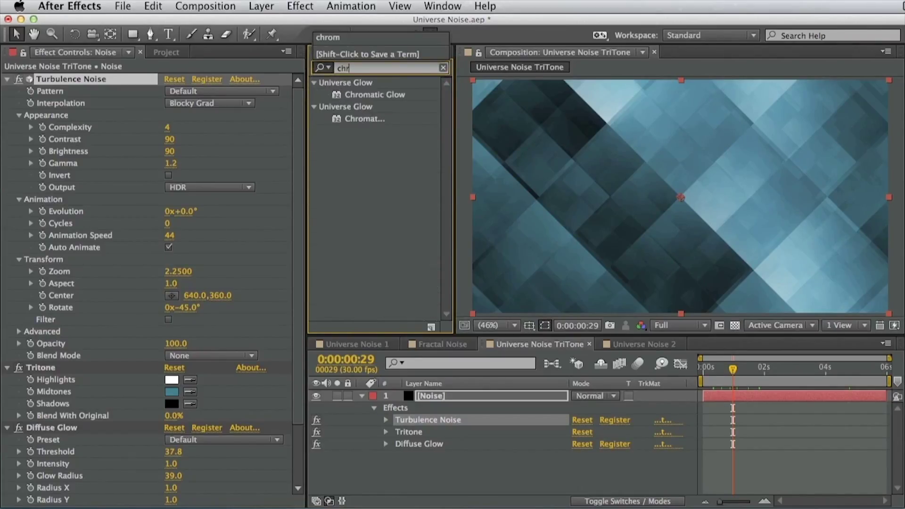
pyautogui.click(375, 96)
pyautogui.moveTo(374, 95); pyautogui.dragTo(425, 420)
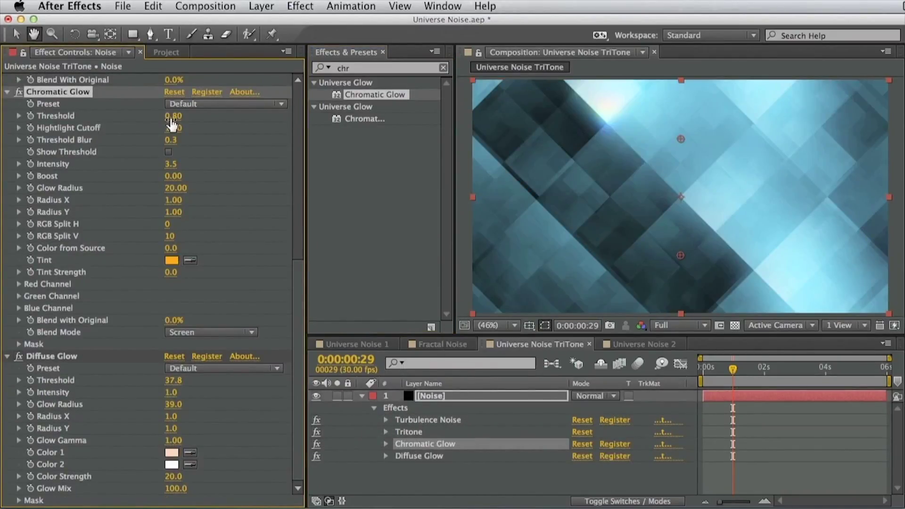
# - Try a lower Chromatic Glow Threshold and undo the change
pyautogui.moveTo(173, 116)
pyautogui.mouseDown()
pyautogui.moveTo(151, 119)
pyautogui.moveTo(162, 121)
pyautogui.mouseUp()
pyautogui.press('super+z')
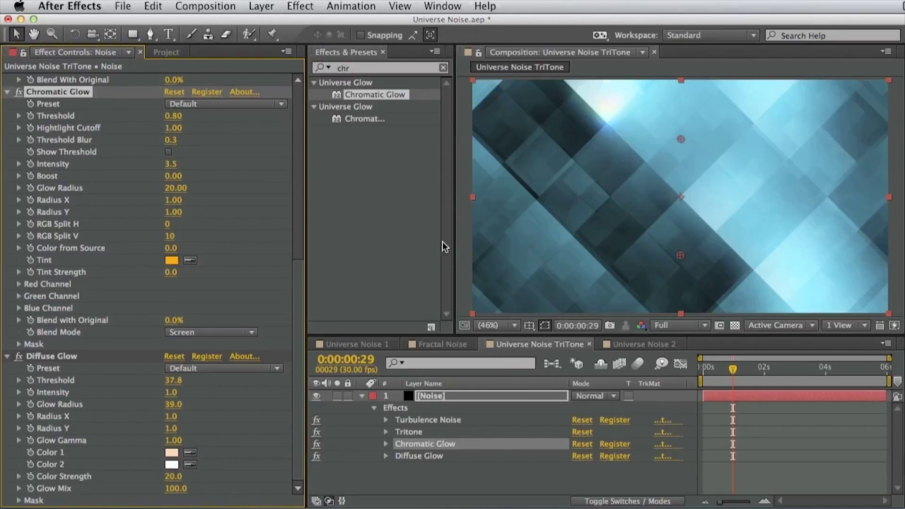
# - Disable Diffuse Glow and set Chromatic Glow's Threshold to 0.57, Glow Radius to 57 and Radius X to 0.60
pyautogui.click(320, 456)
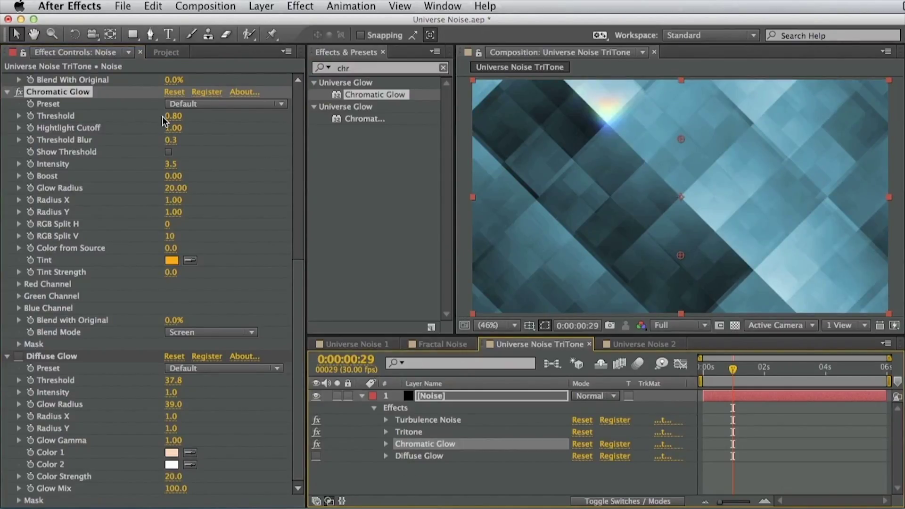
pyautogui.moveTo(170, 117); pyautogui.dragTo(160, 117)
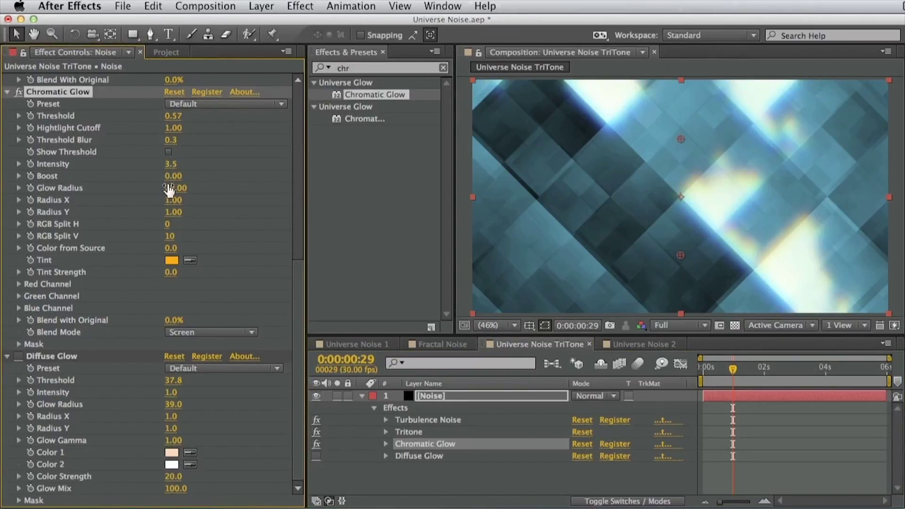
pyautogui.moveTo(169, 189)
pyautogui.mouseDown()
pyautogui.moveTo(205, 185)
pyautogui.moveTo(161, 201)
pyautogui.mouseUp()
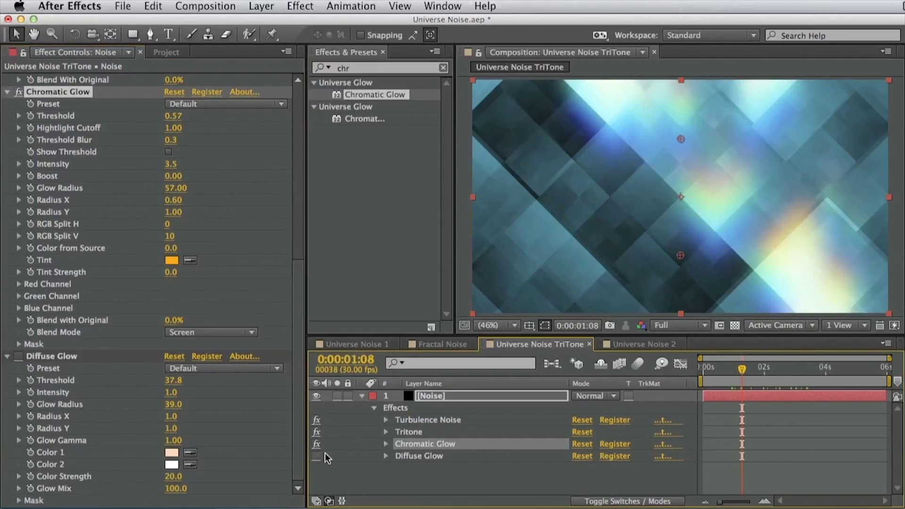
# - Re-enable and reset Diffuse Glow with Threshold 38.3, Intensity 0.1 and Glow Radius 46, and preview the animation
pyautogui.click(326, 456)
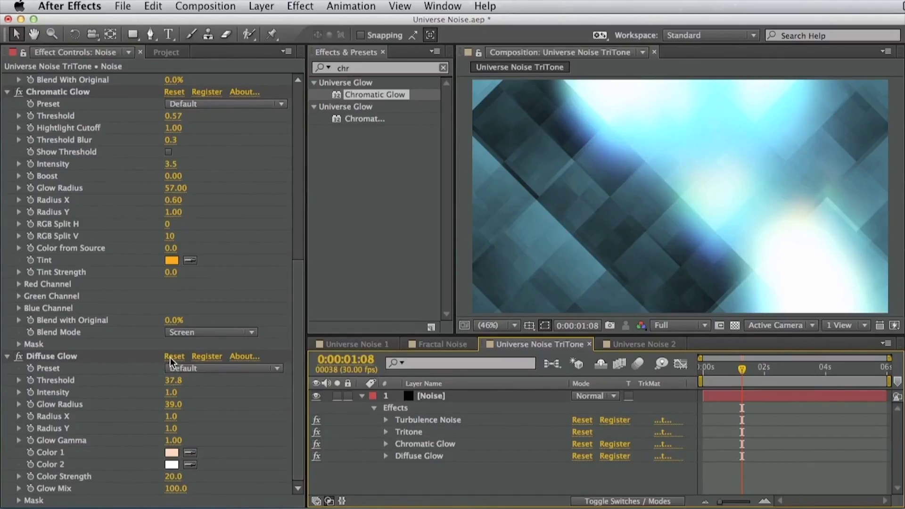
pyautogui.click(171, 357)
pyautogui.moveTo(174, 380); pyautogui.dragTo(87, 399)
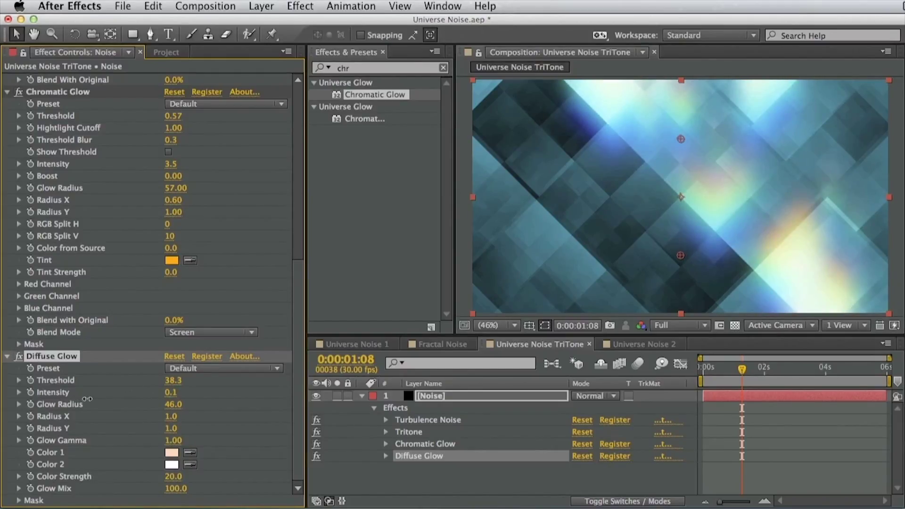
pyautogui.moveTo(728, 380); pyautogui.dragTo(824, 389)
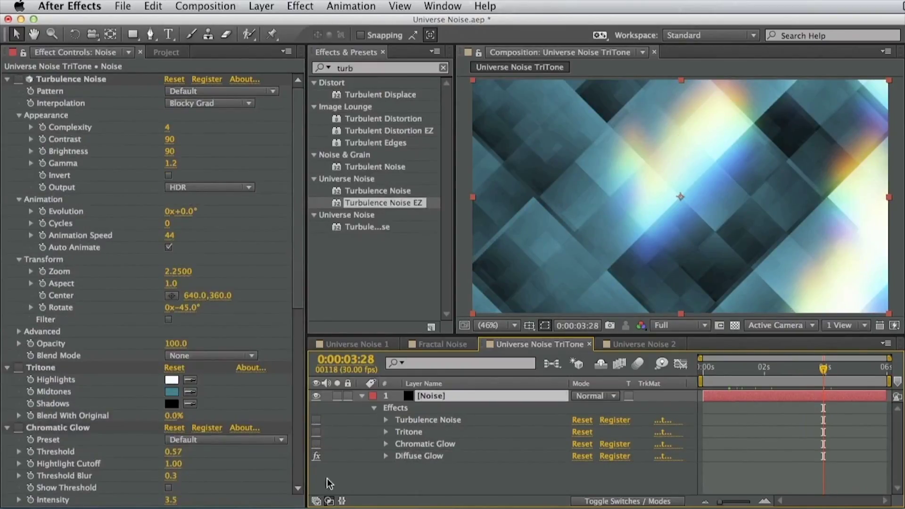
# - In the Universe Noise 1 composition, apply Turbulence Noise EZ above Turbulence Noise and disable the original effect
pyautogui.click(375, 343)
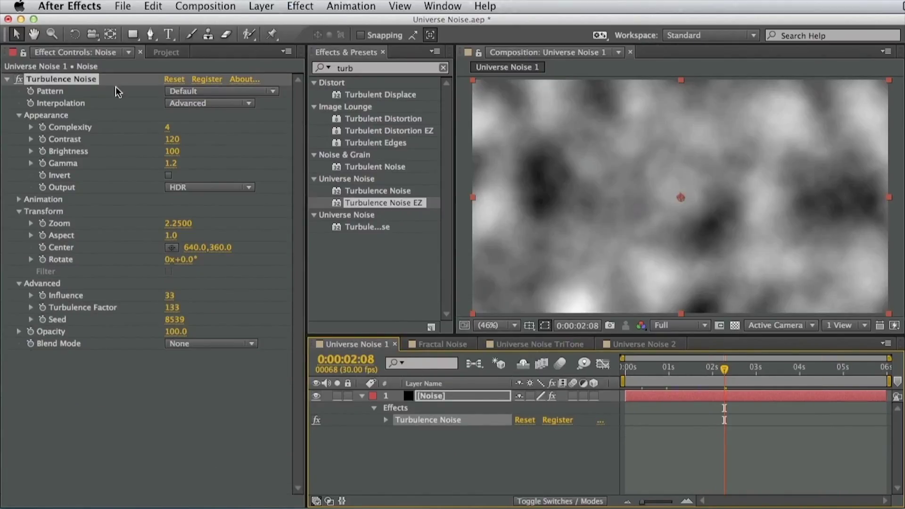
pyautogui.moveTo(386, 206); pyautogui.dragTo(88, 83)
pyautogui.click(18, 211)
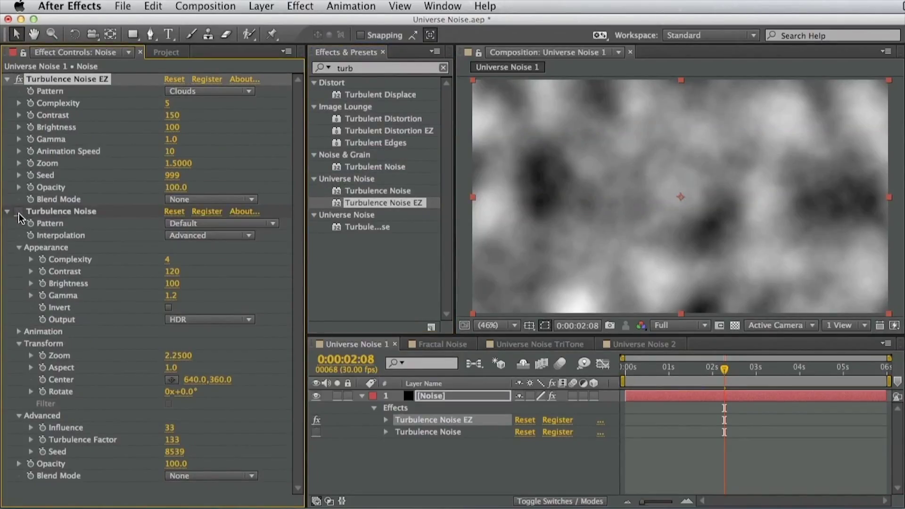
# - Change the Turbulence Noise EZ Pattern to Billowed
pyautogui.click(205, 93)
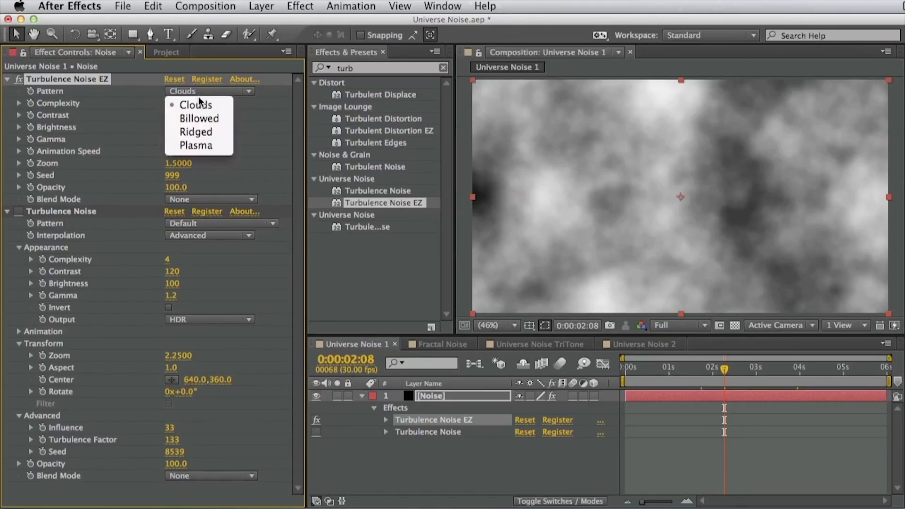
pyautogui.click(187, 127)
pyautogui.moveTo(181, 106); pyautogui.dragTo(165, 120)
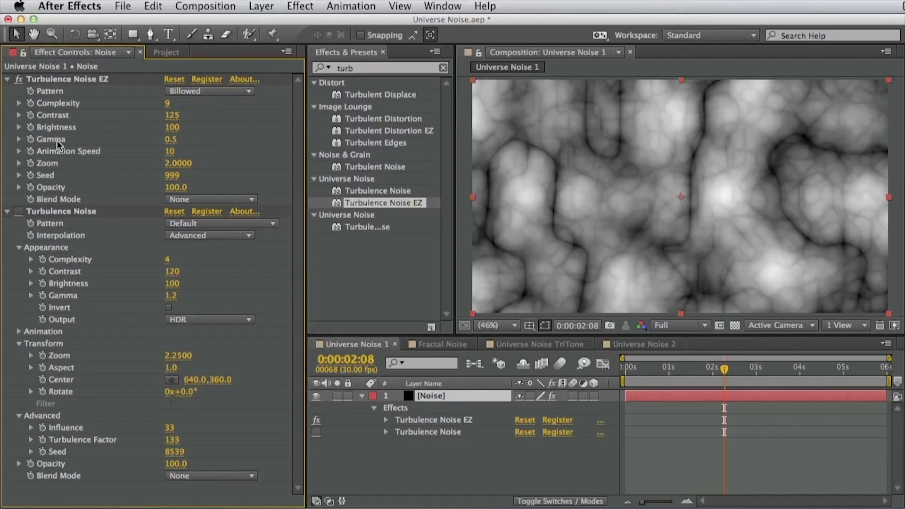
# - Set Turbulence Noise EZ's Animation Speed to 28 and Zoom to 1.93, scrubbing the timeline to check the motion
pyautogui.moveTo(171, 152); pyautogui.dragTo(185, 153)
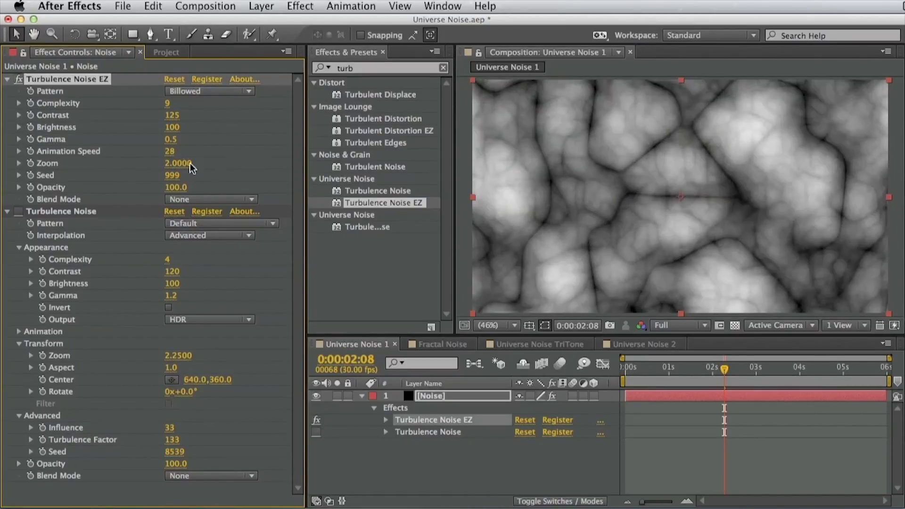
pyautogui.click(648, 367)
pyautogui.moveTo(659, 372); pyautogui.dragTo(731, 372)
pyautogui.moveTo(174, 171); pyautogui.dragTo(170, 171)
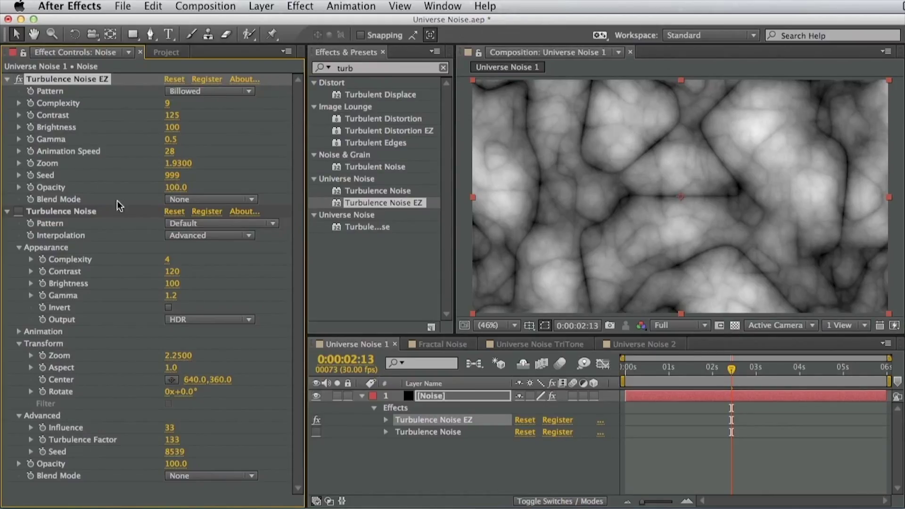
pyautogui.moveTo(671, 369); pyautogui.dragTo(702, 369)
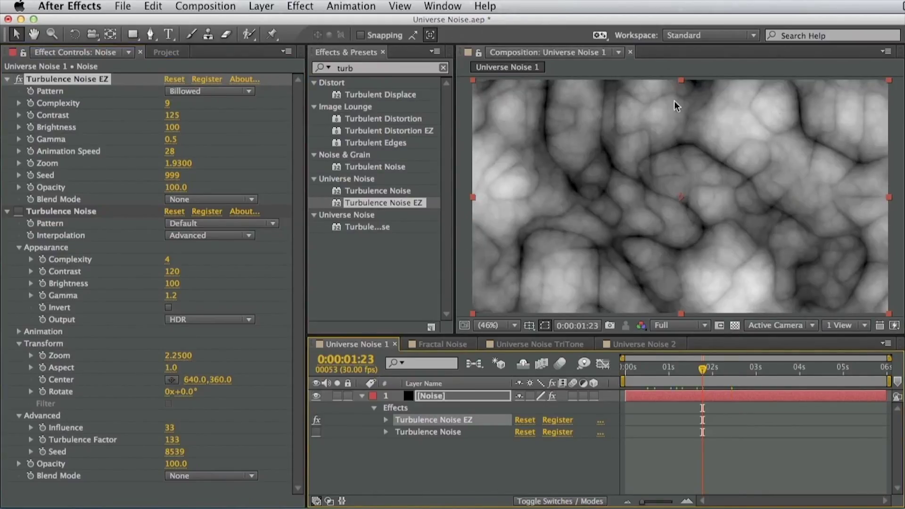
# - Switch the Turbulence Noise EZ Pattern back to Clouds
pyautogui.click(182, 94)
pyautogui.click(189, 103)
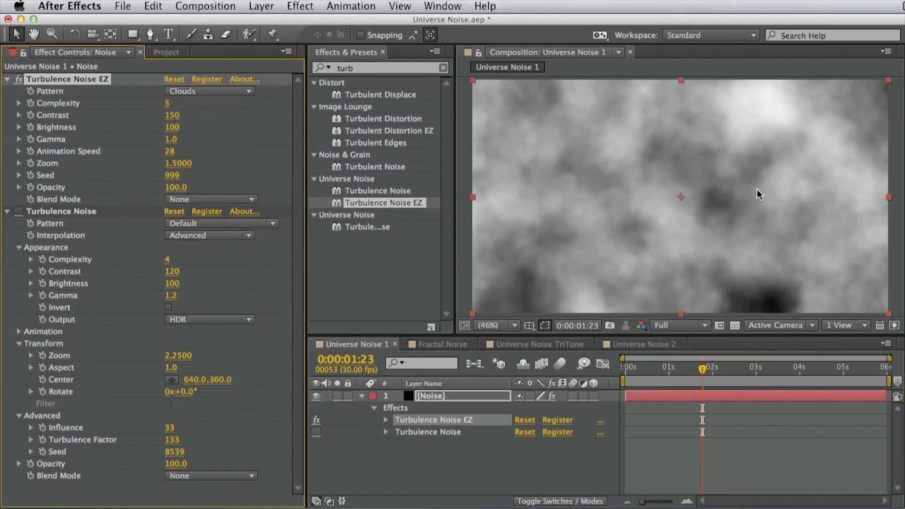